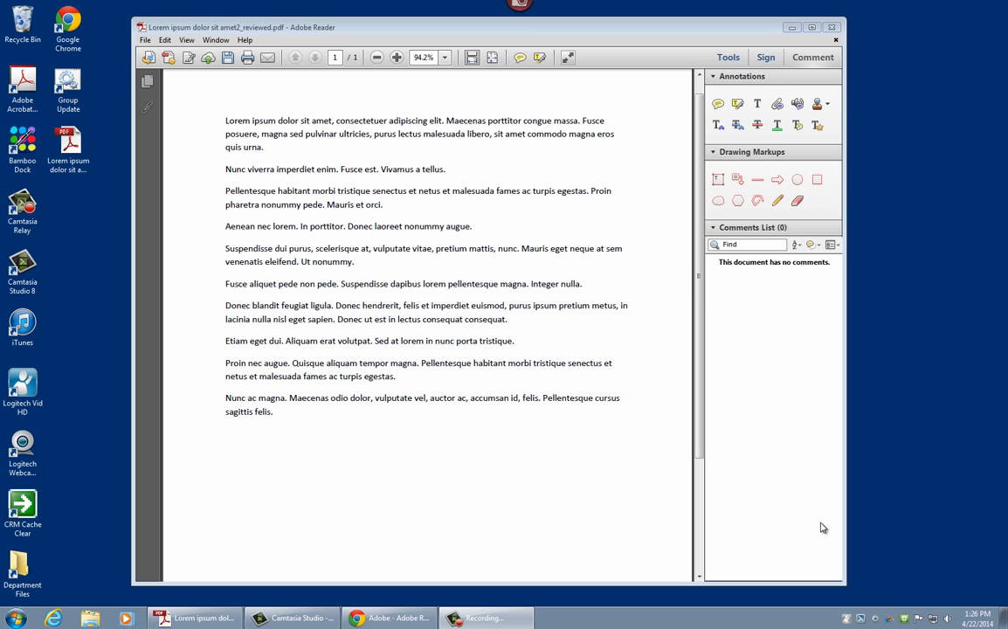
# Step: Switch to Chrome, return to the Adobe home page and open the Adobe Reader download page
pyautogui.hotkey('alt', 'Tab')
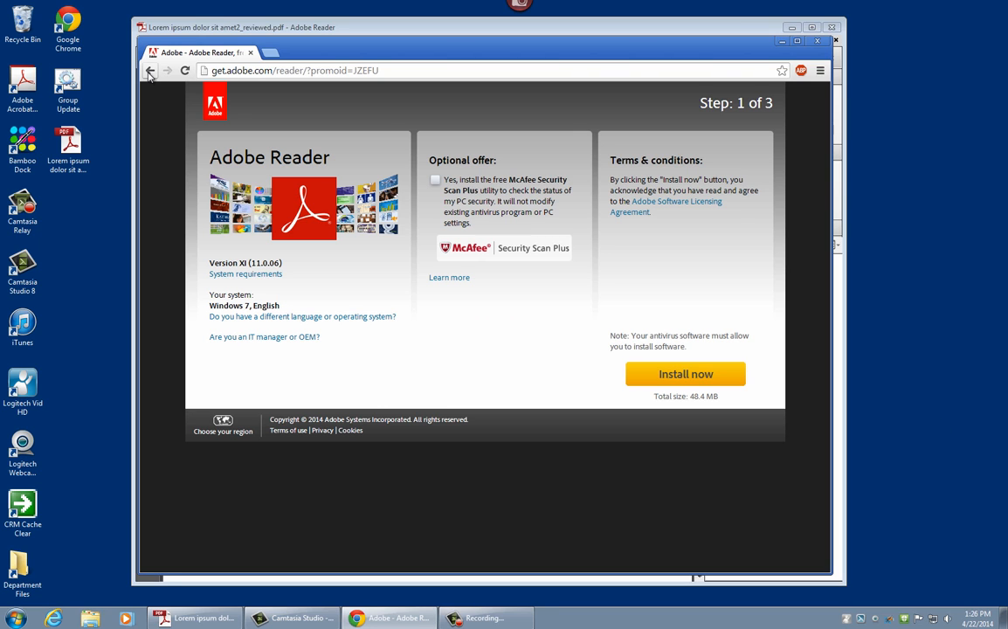
pyautogui.click(150, 70)
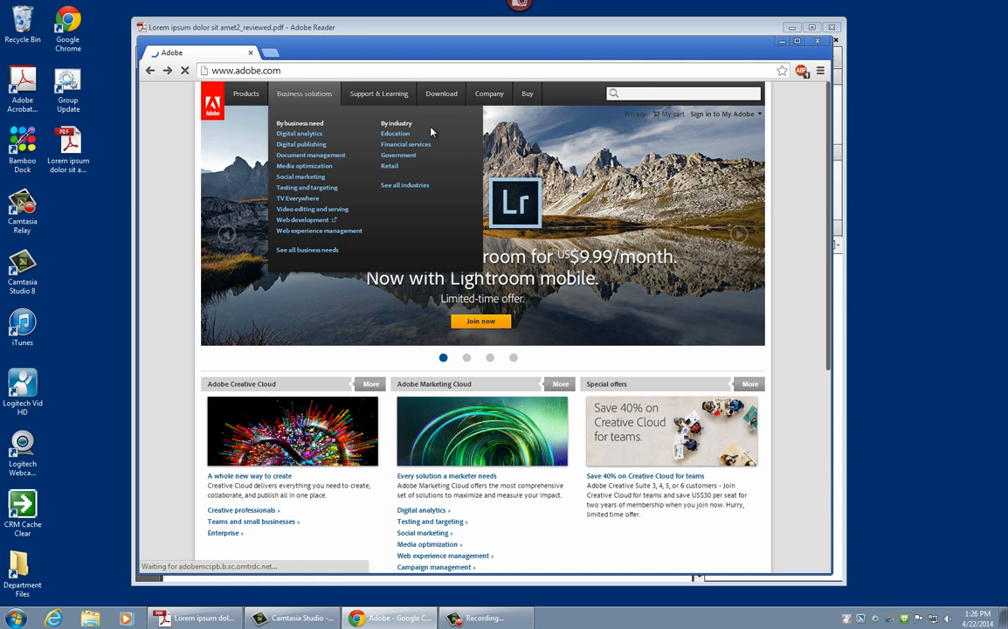
pyautogui.moveTo(450, 98)
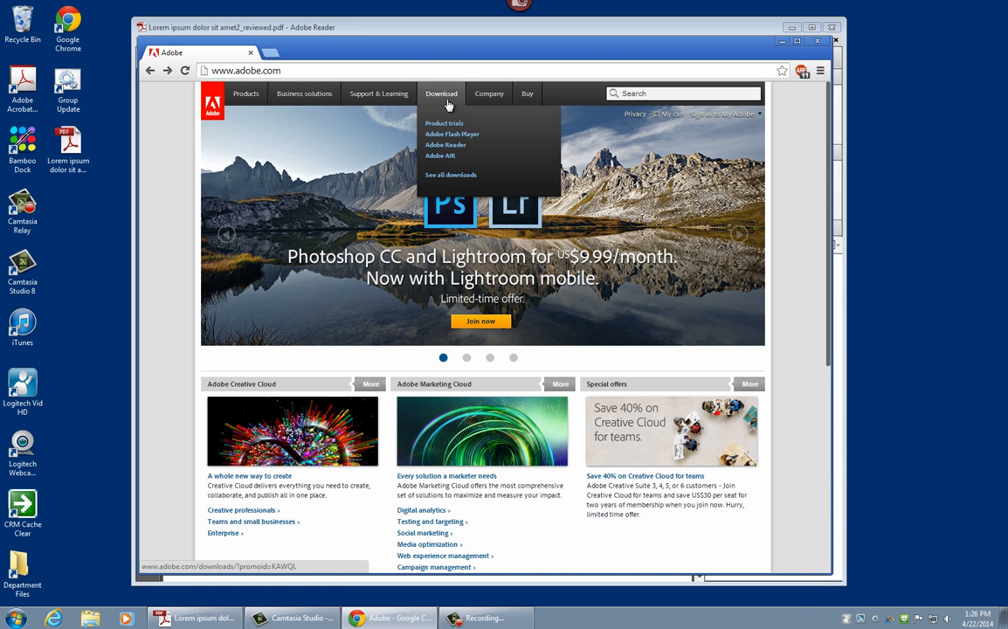
pyautogui.click(450, 145)
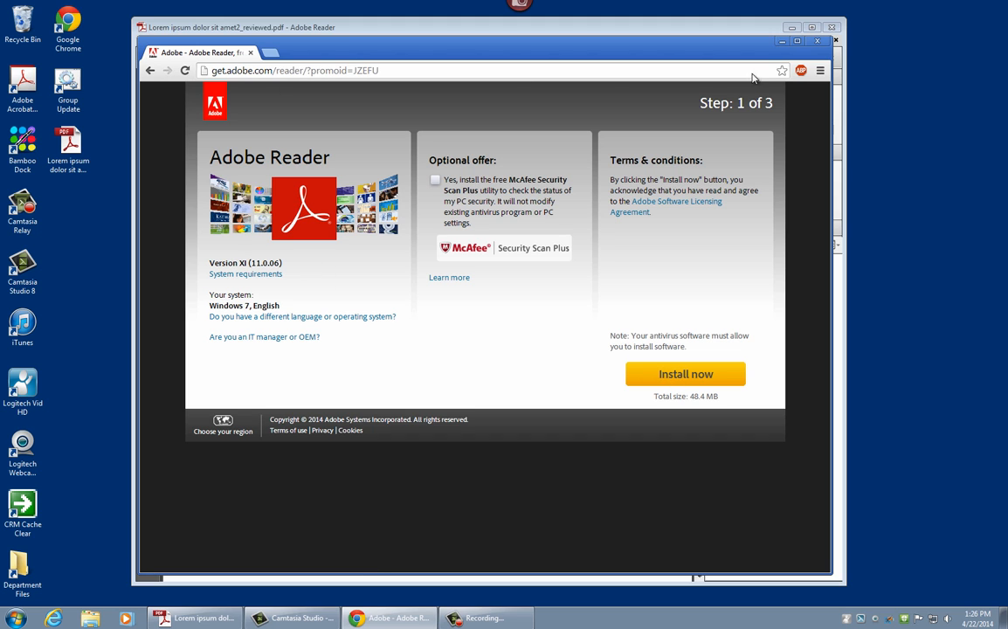
# Step: Switch back to the reviewed PDF in Adobe Reader, reposition its window and show the commenting tools
pyautogui.hotkey('alt', 'Tab')
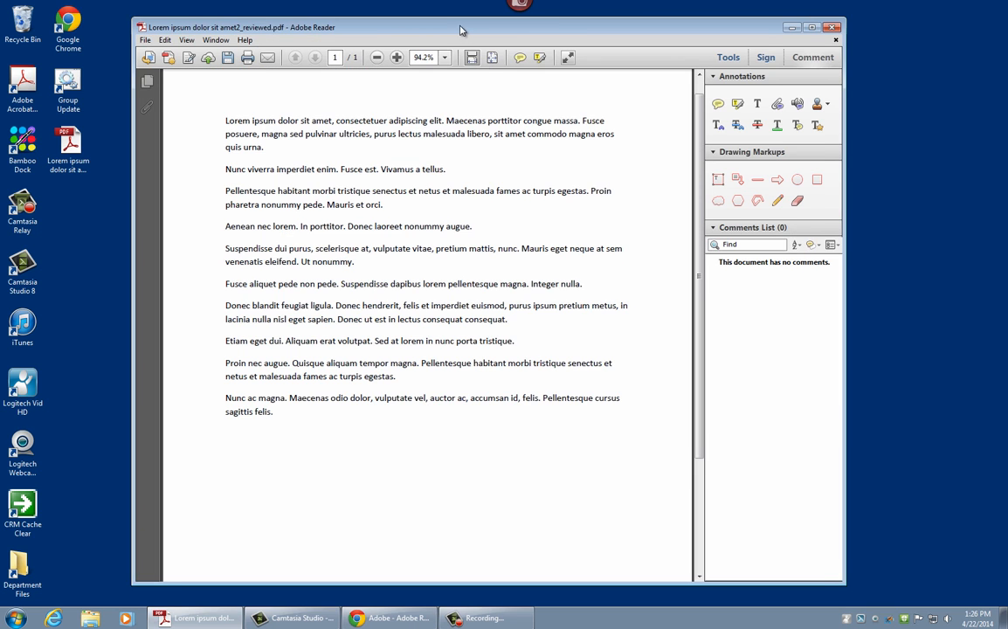
pyautogui.moveTo(419, 27); pyautogui.dragTo(399, 23)
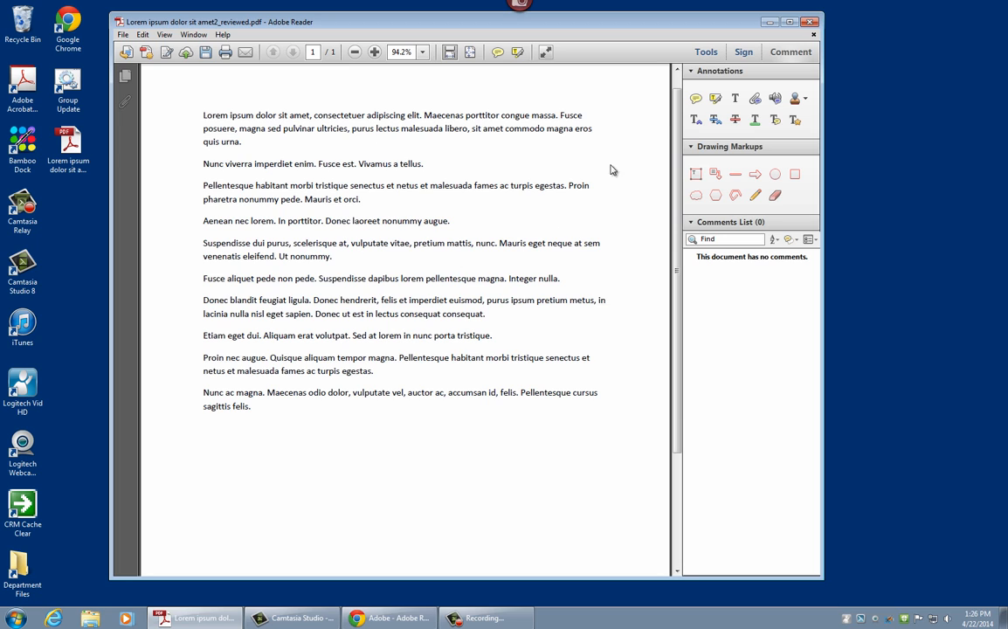
pyautogui.click(796, 57)
pyautogui.click(796, 57)
# Step: Draw a freehand pencil loop around the first paragraph and delete that markup
pyautogui.click(716, 196)
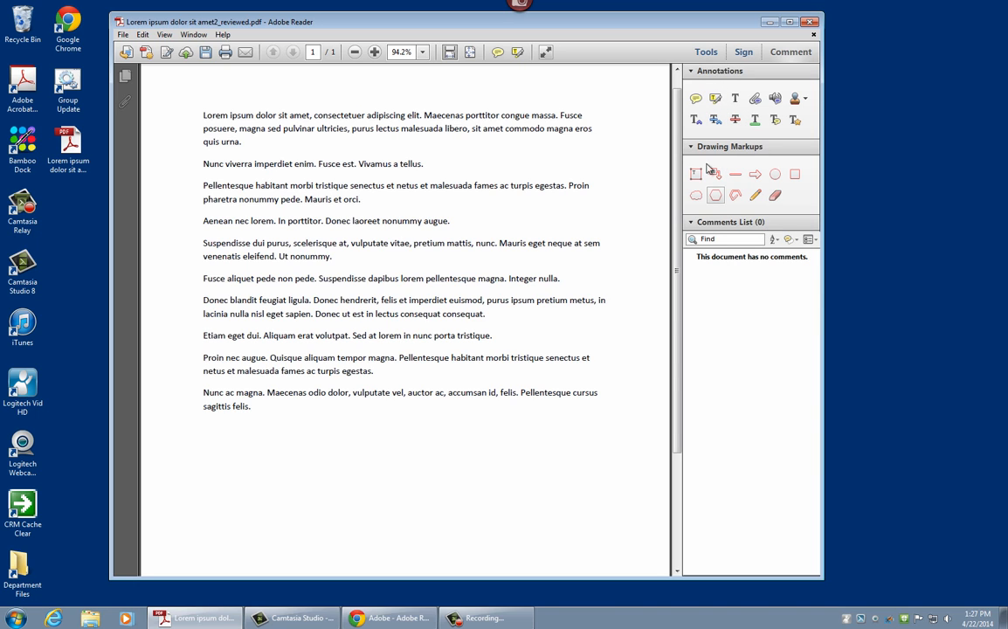
pyautogui.click(755, 174)
pyautogui.moveTo(253, 103)
pyautogui.mouseDown()
pyautogui.moveTo(179, 105)
pyautogui.moveTo(286, 145)
pyautogui.moveTo(611, 122)
pyautogui.moveTo(338, 101)
pyautogui.moveTo(203, 103)
pyautogui.mouseUp()
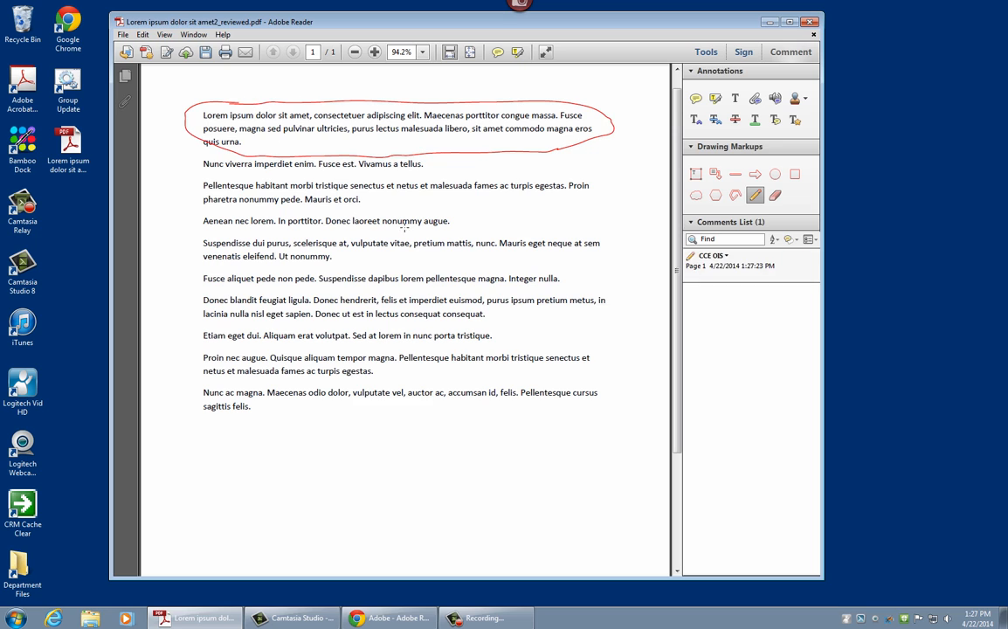
pyautogui.click(793, 272)
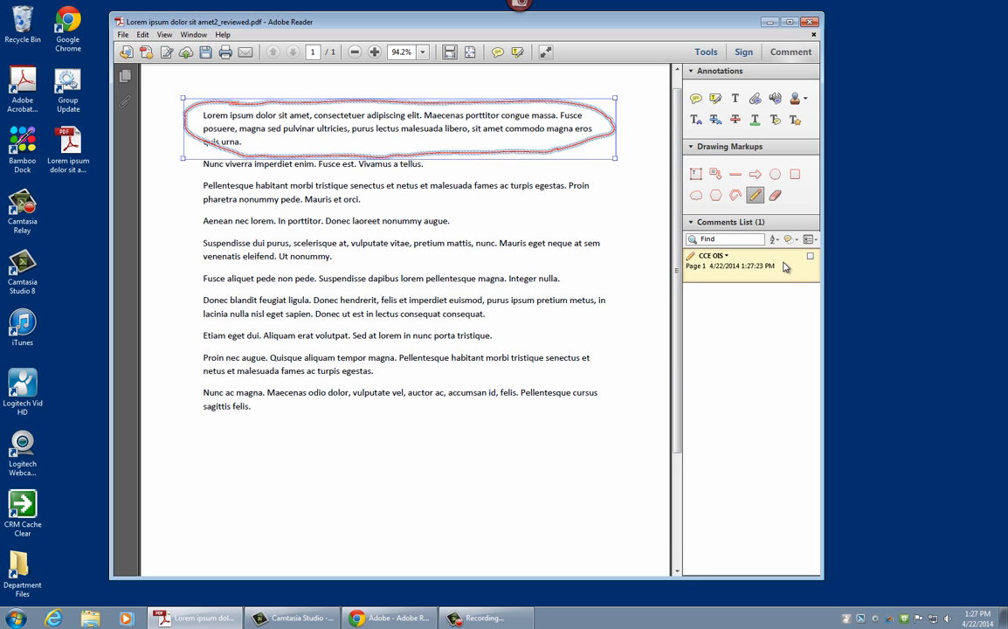
pyautogui.press('Delete')
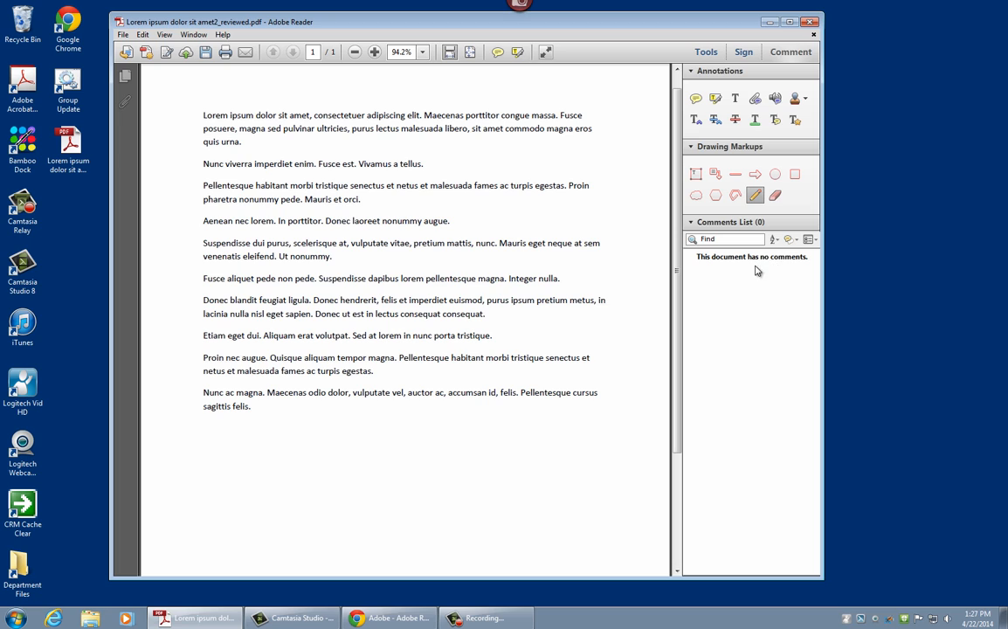
pyautogui.click(776, 99)
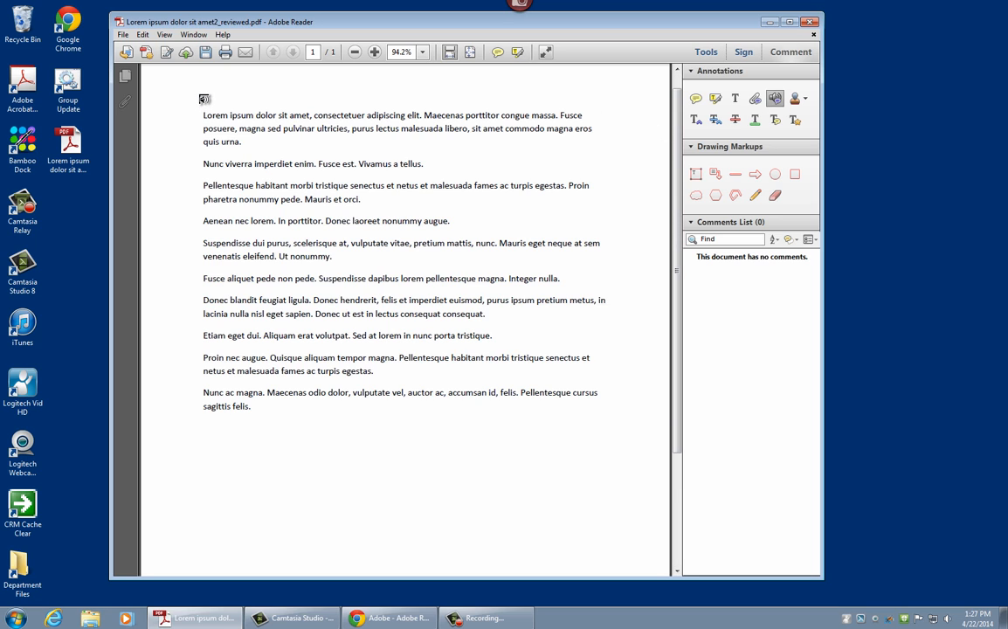
pyautogui.click(208, 98)
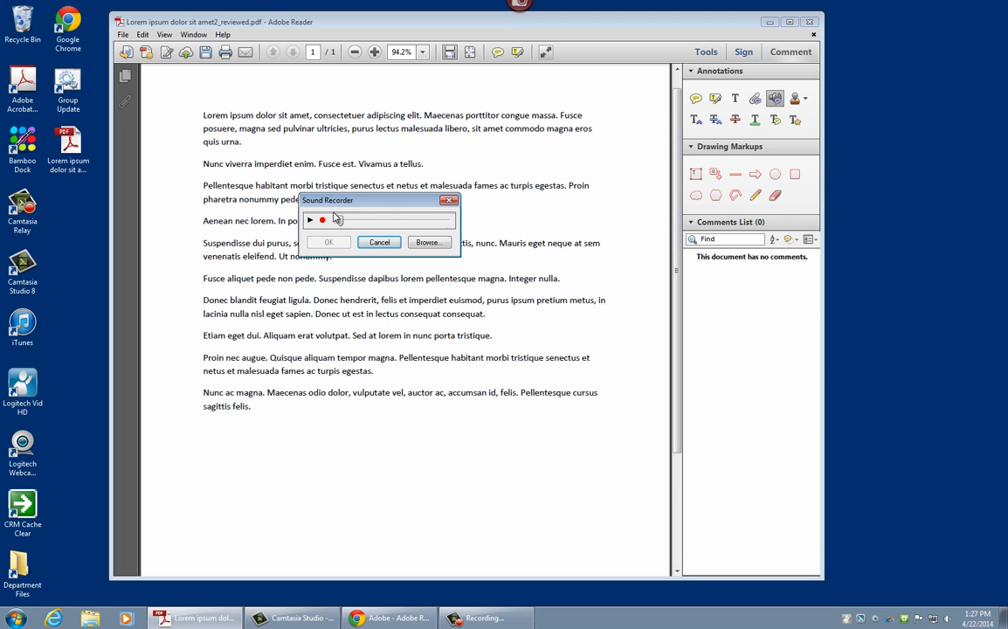
pyautogui.moveTo(332, 199); pyautogui.dragTo(322, 192)
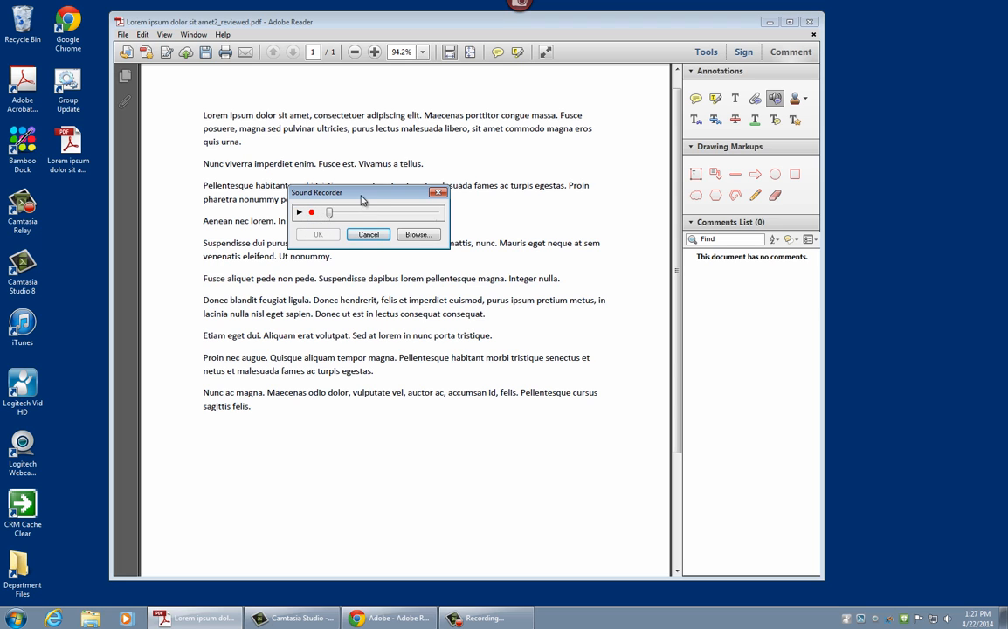
pyautogui.moveTo(363, 200); pyautogui.dragTo(294, 198)
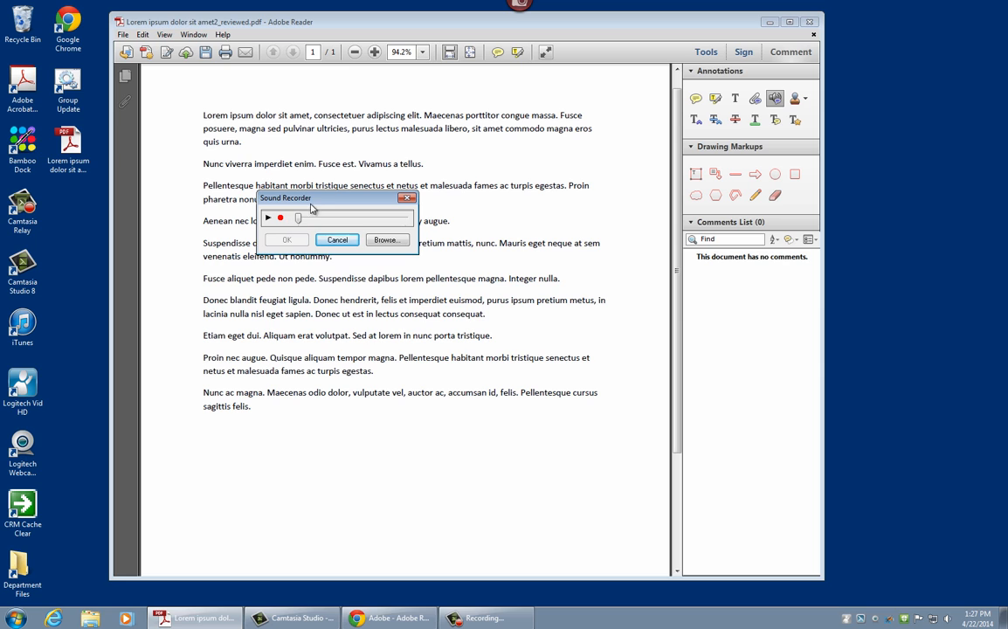
pyautogui.moveTo(321, 201); pyautogui.dragTo(273, 192)
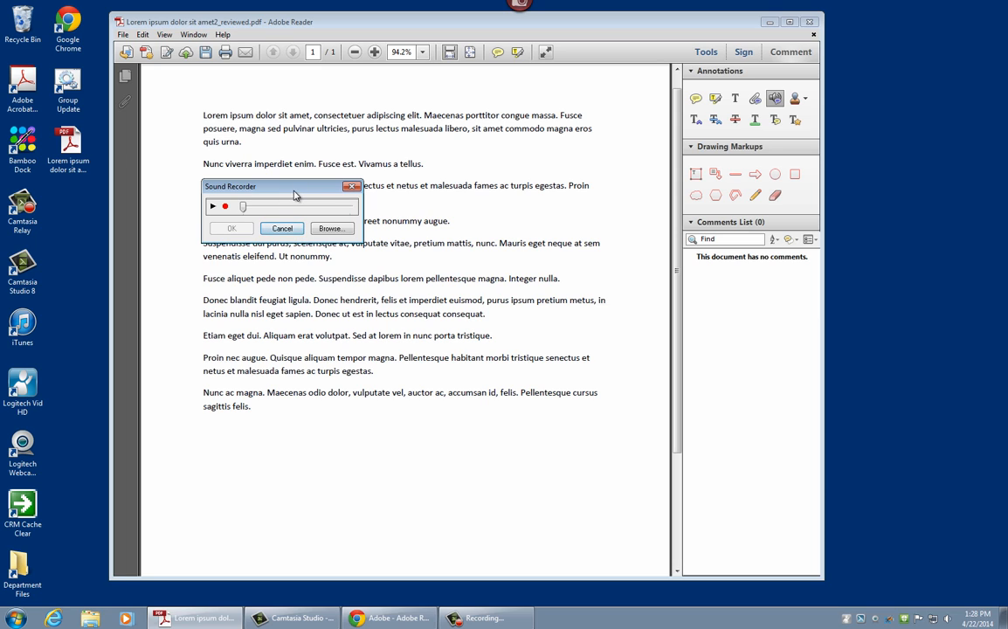
pyautogui.moveTo(295, 195)
pyautogui.mouseDown()
pyautogui.moveTo(285, 184)
pyautogui.moveTo(295, 188)
pyautogui.mouseUp()
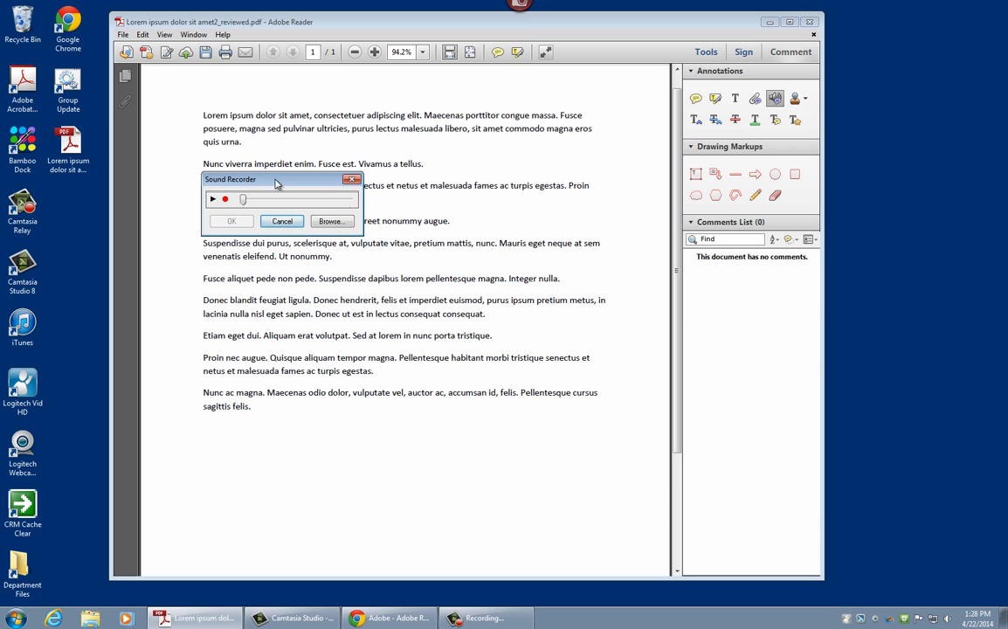
pyautogui.moveTo(278, 185); pyautogui.dragTo(282, 198)
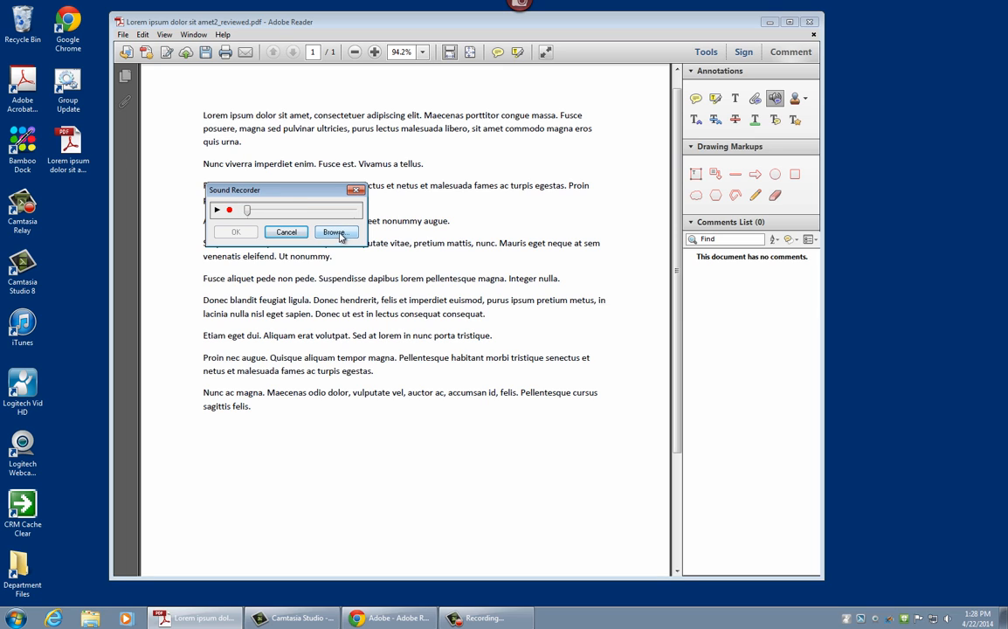
pyautogui.click(357, 191)
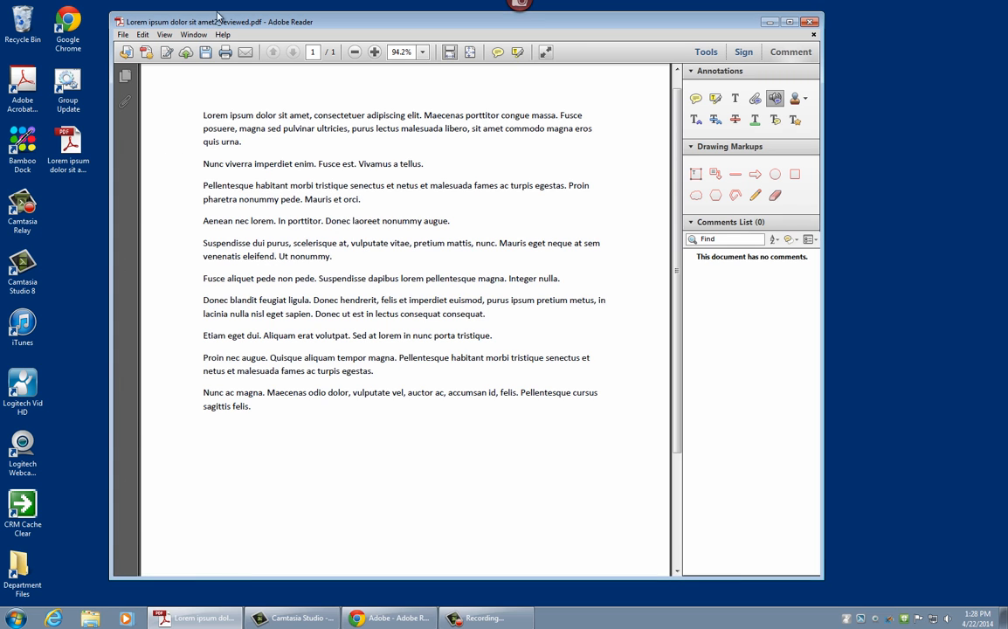
# Step: Start a new desktop shortcut with "soundrecorder /file outputfile.wav" as the location of the item
pyautogui.moveTo(217, 17); pyautogui.dragTo(299, 17)
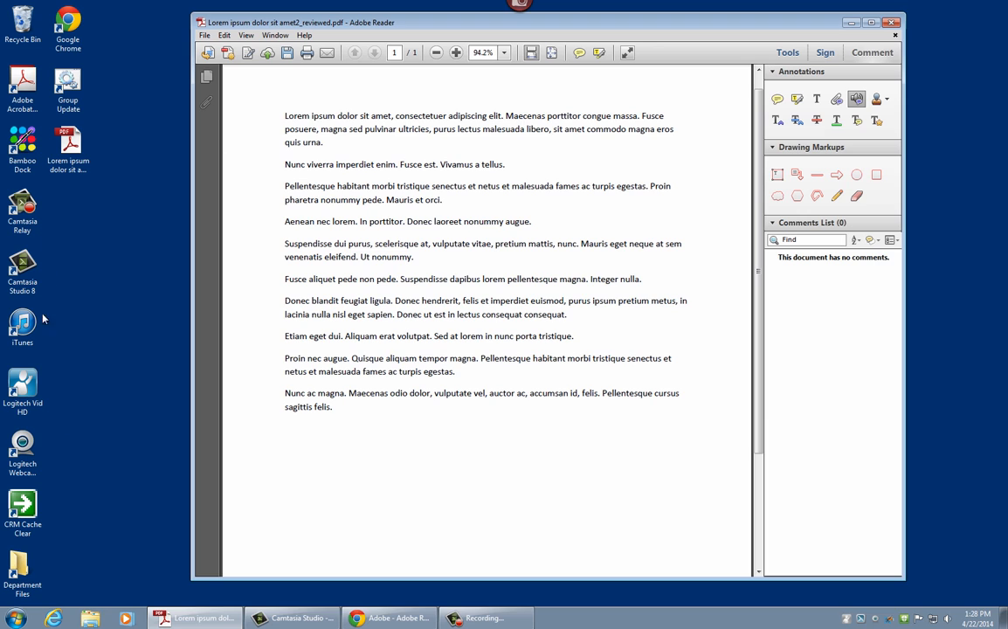
pyautogui.rightClick(84, 478)
pyautogui.moveTo(122, 424)
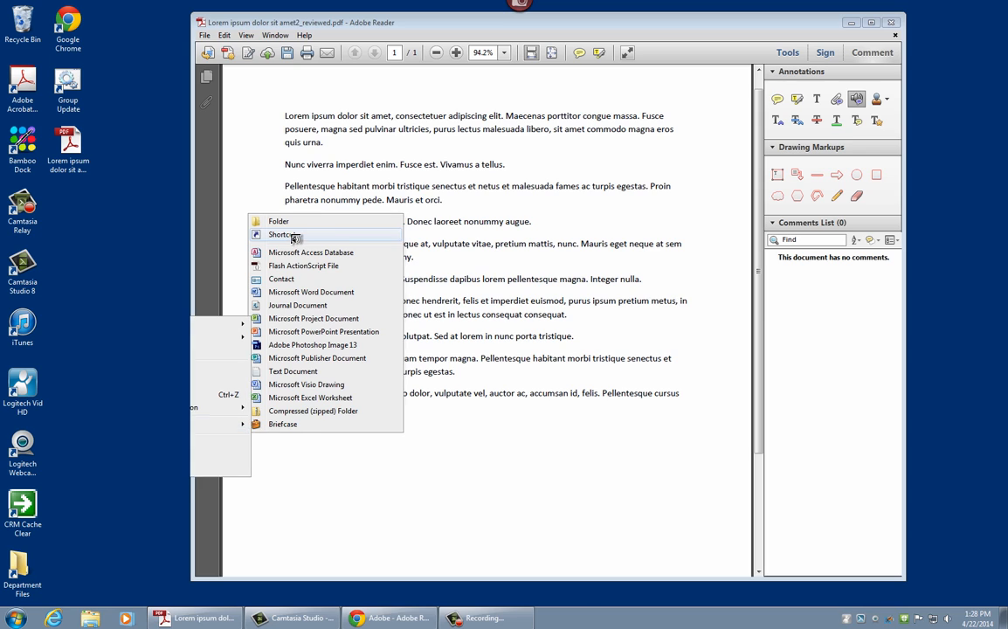
pyautogui.click(292, 236)
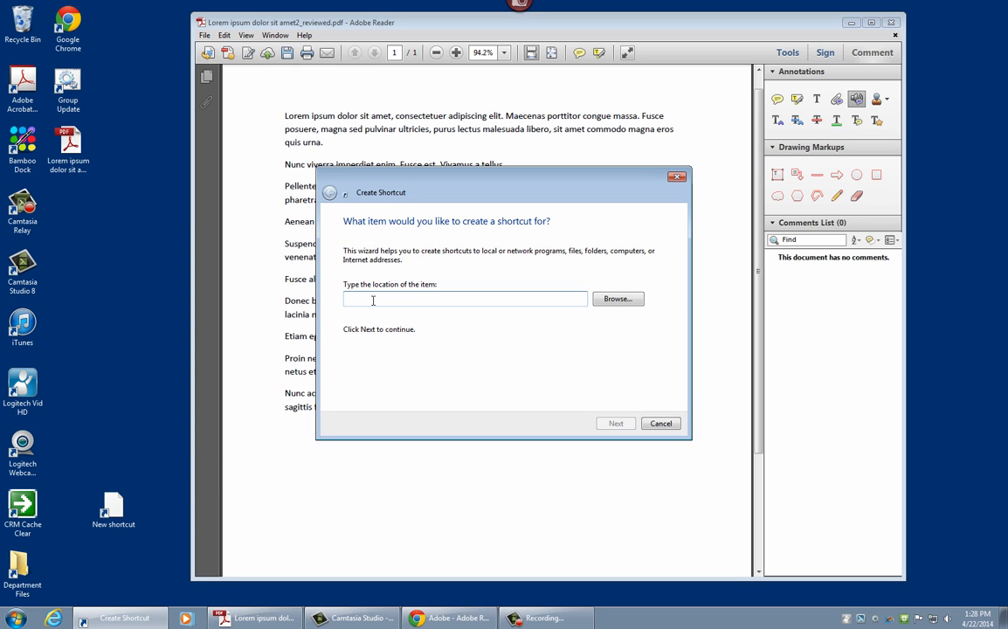
pyautogui.write('soundrecorder /file outputfi')
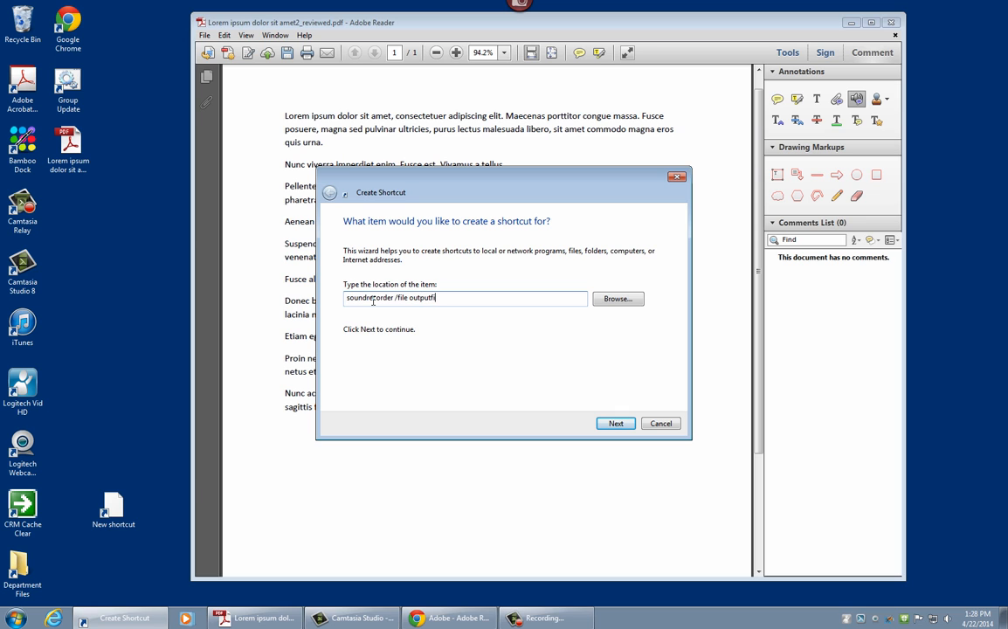
pyautogui.write('.wav')
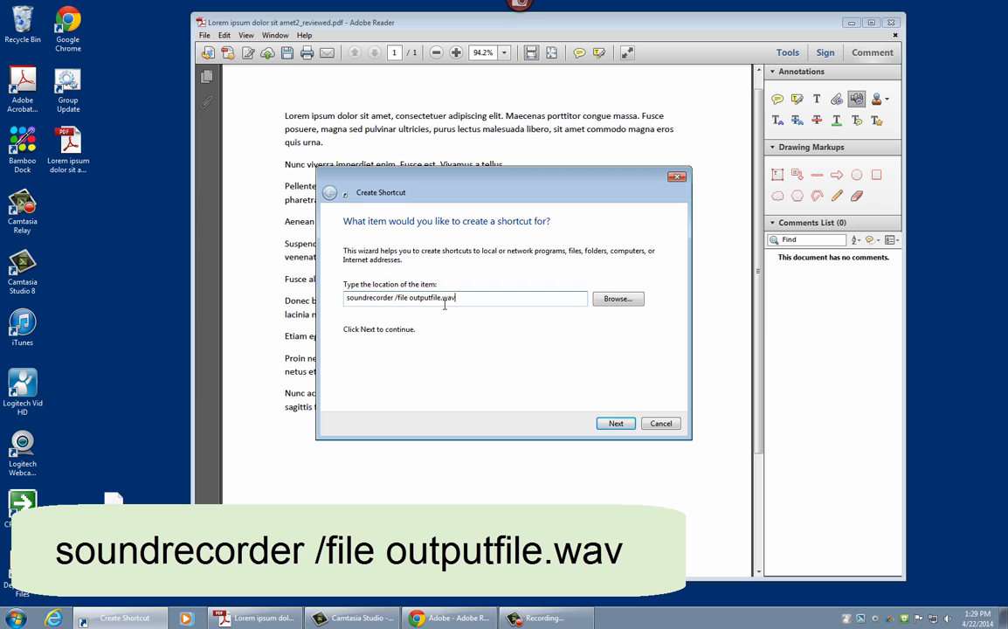
pyautogui.click(626, 424)
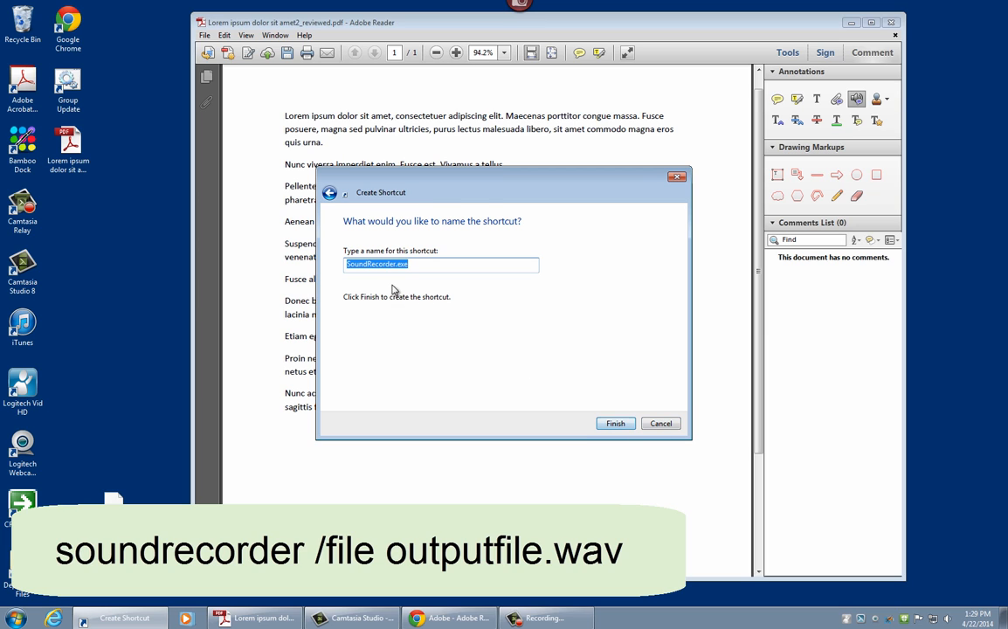
# Step: Name the shortcut "SoundRecorder file" and finish creating it on the desktop
pyautogui.click(411, 264)
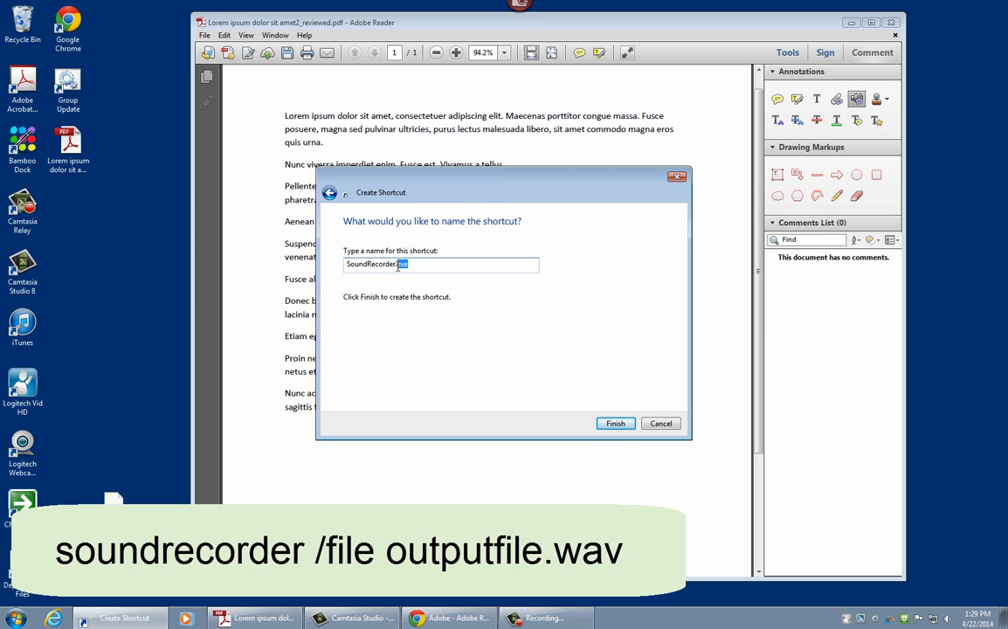
pyautogui.press('BackSpace')
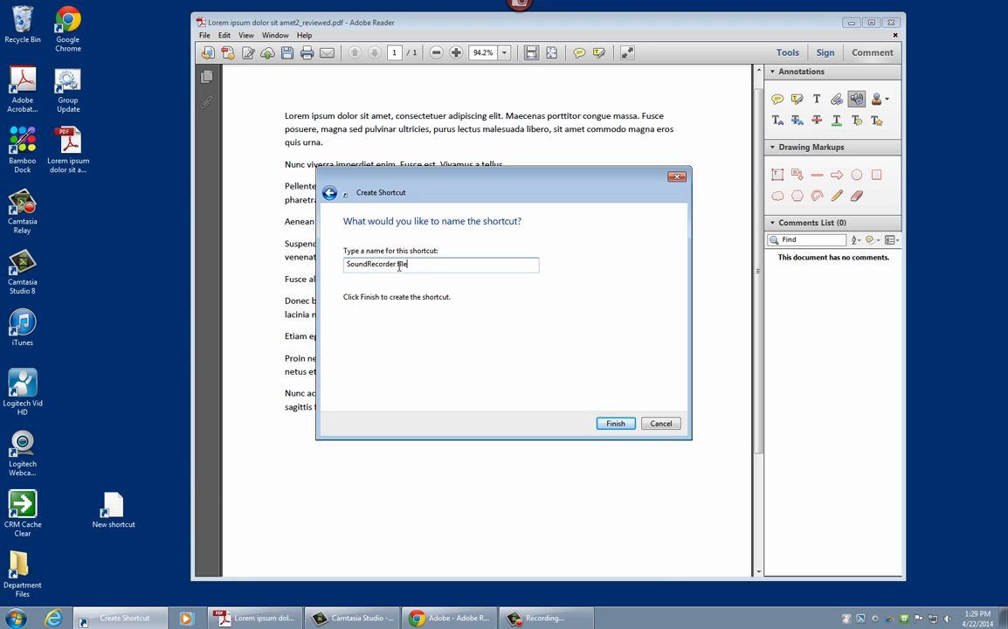
pyautogui.click(616, 424)
pyautogui.moveTo(121, 512); pyautogui.dragTo(98, 510)
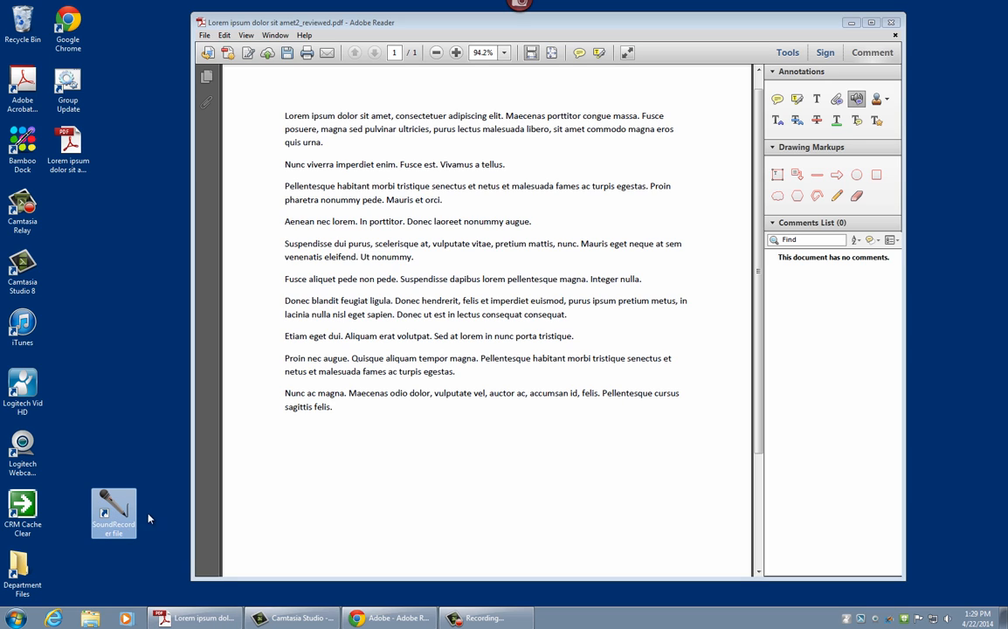
# Step: Launch Sound Recorder from the new desktop shortcut and record an audio clip of about 4 seconds
pyautogui.doubleClick(106, 511)
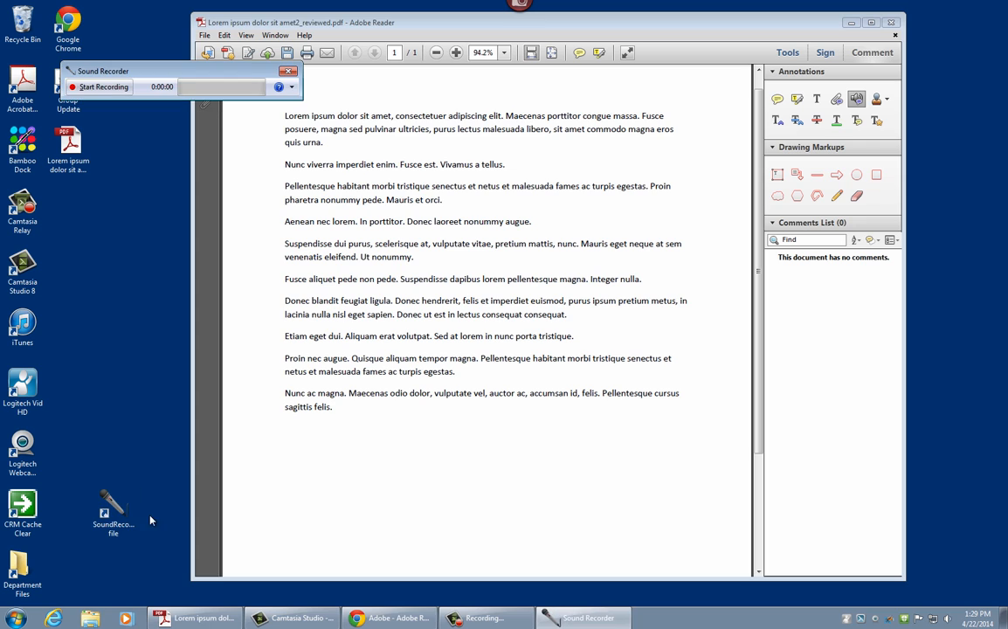
pyautogui.moveTo(127, 67); pyautogui.dragTo(149, 354)
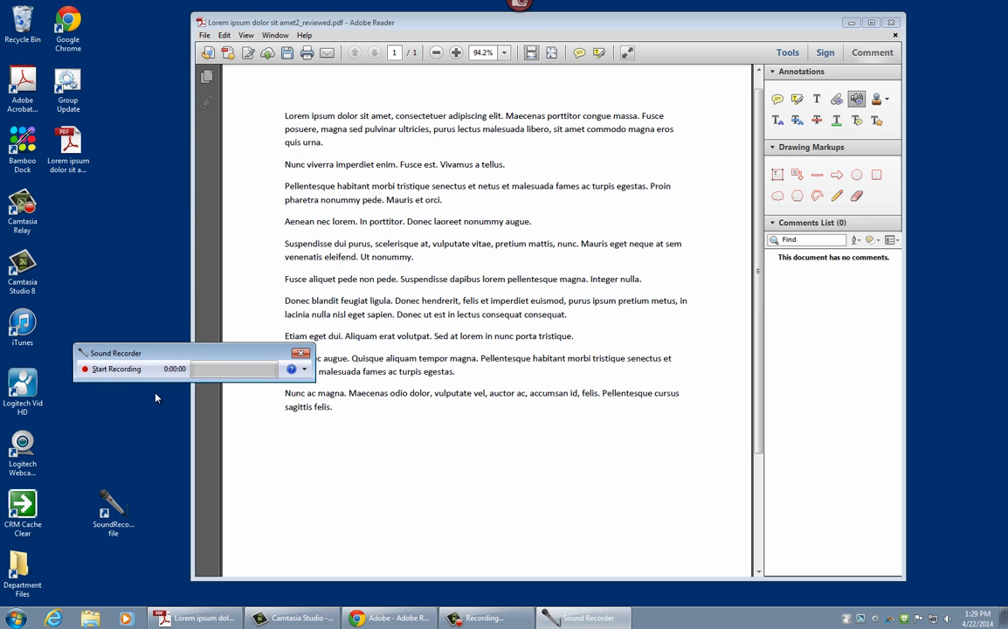
pyautogui.click(116, 369)
pyautogui.click(114, 369)
# Step: Save the recording as "outputfile (4).wav" in the Documents library and close Sound Recorder
pyautogui.moveTo(215, 307); pyautogui.dragTo(418, 198)
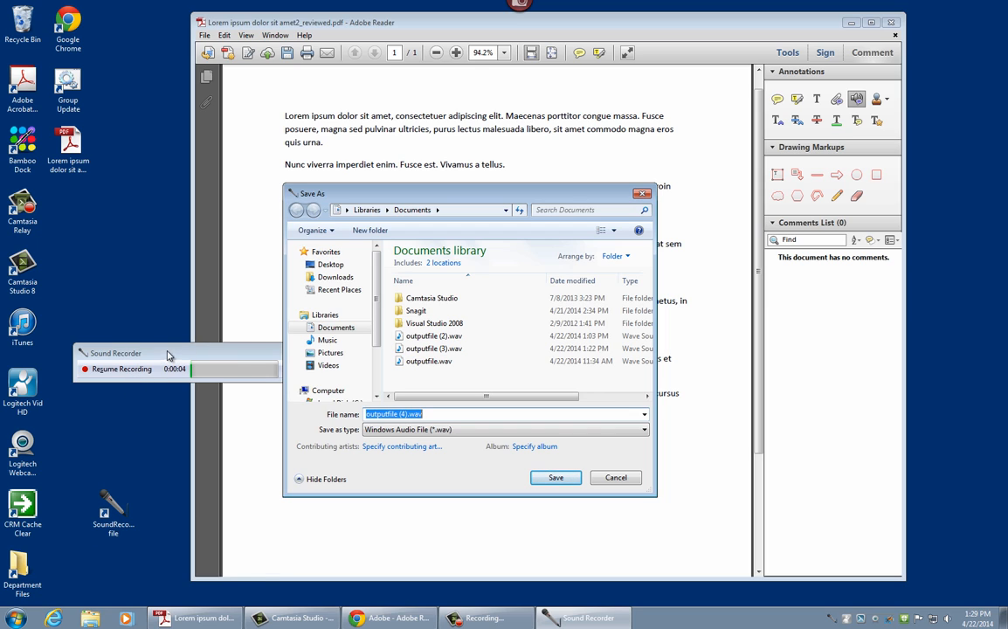
pyautogui.moveTo(427, 414); pyautogui.dragTo(400, 414)
pyautogui.click(425, 414)
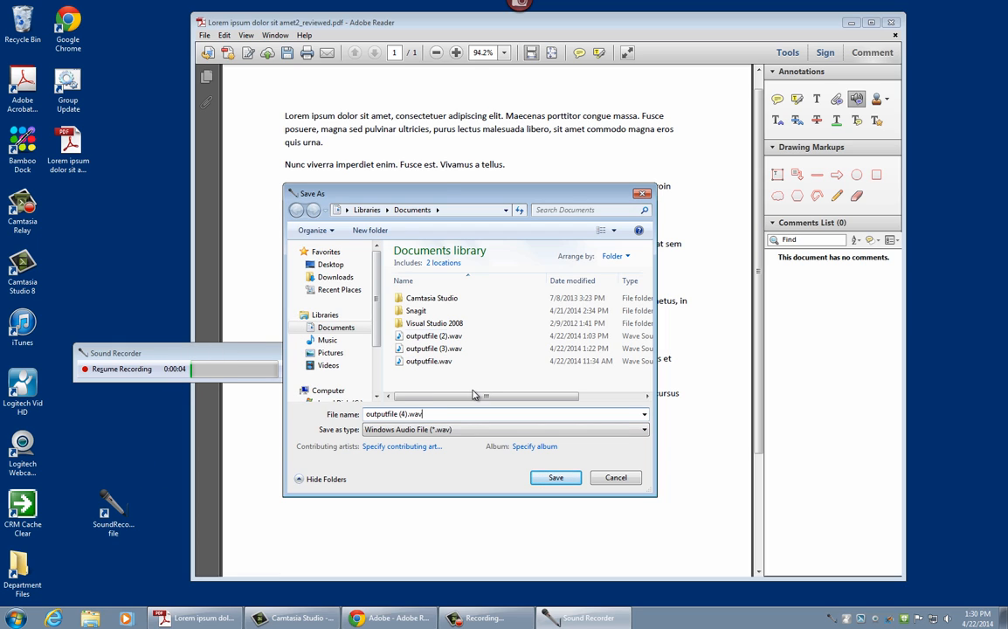
pyautogui.click(573, 478)
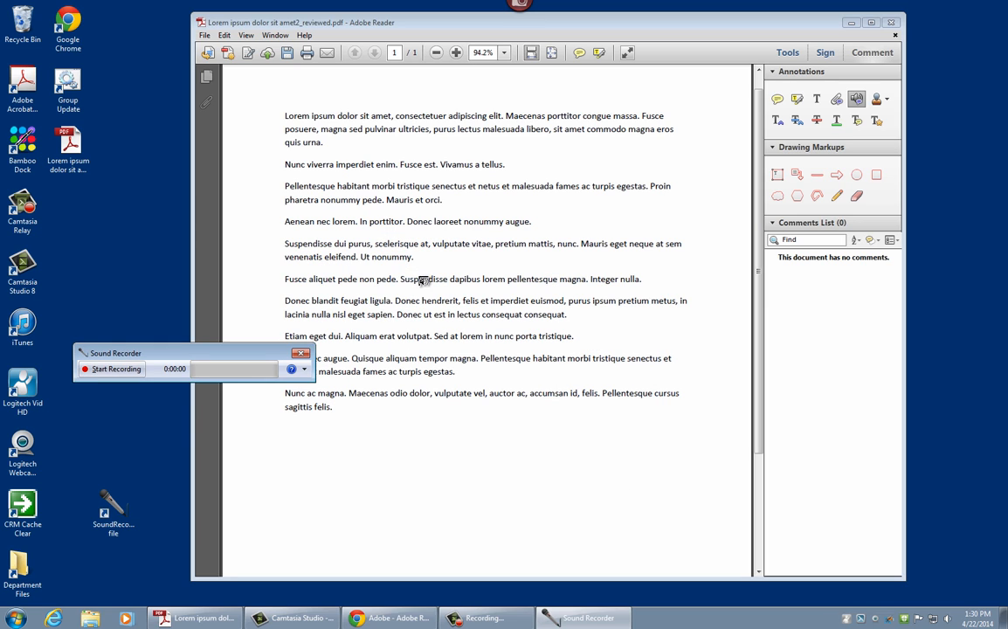
pyautogui.click(301, 354)
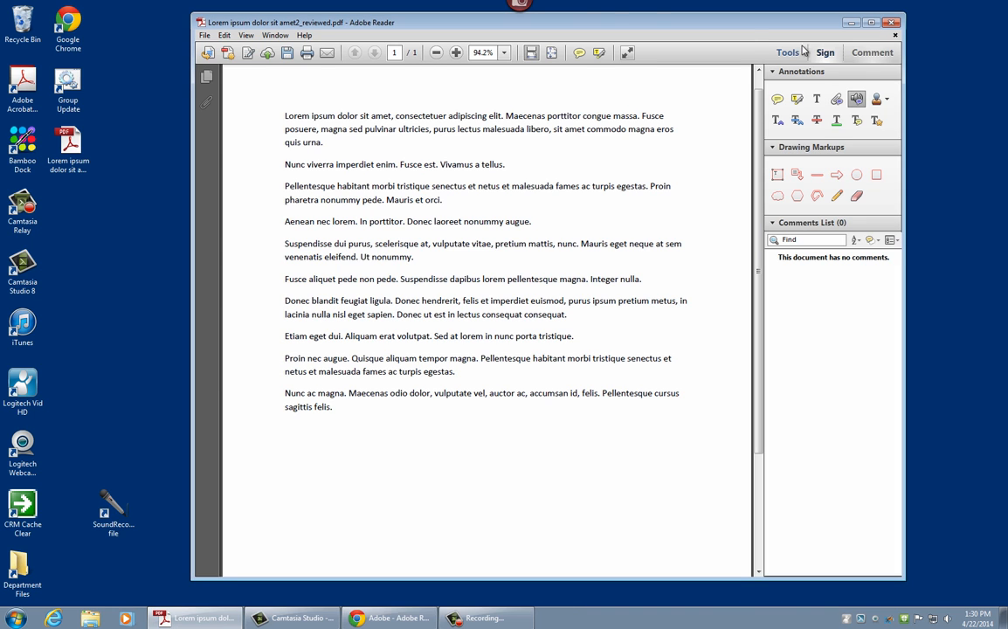
# Step: Place an audio comment just above the first paragraph and load "outputfile (4).wav" from the Documents library as its sound
pyautogui.moveTo(605, 18); pyautogui.dragTo(605, 27)
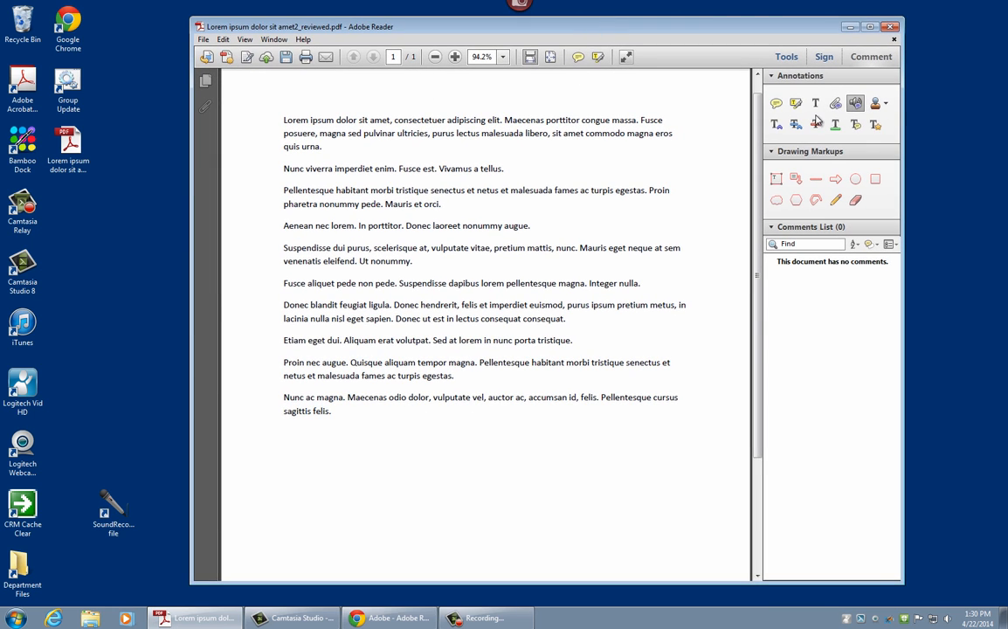
pyautogui.click(857, 104)
pyautogui.click(287, 101)
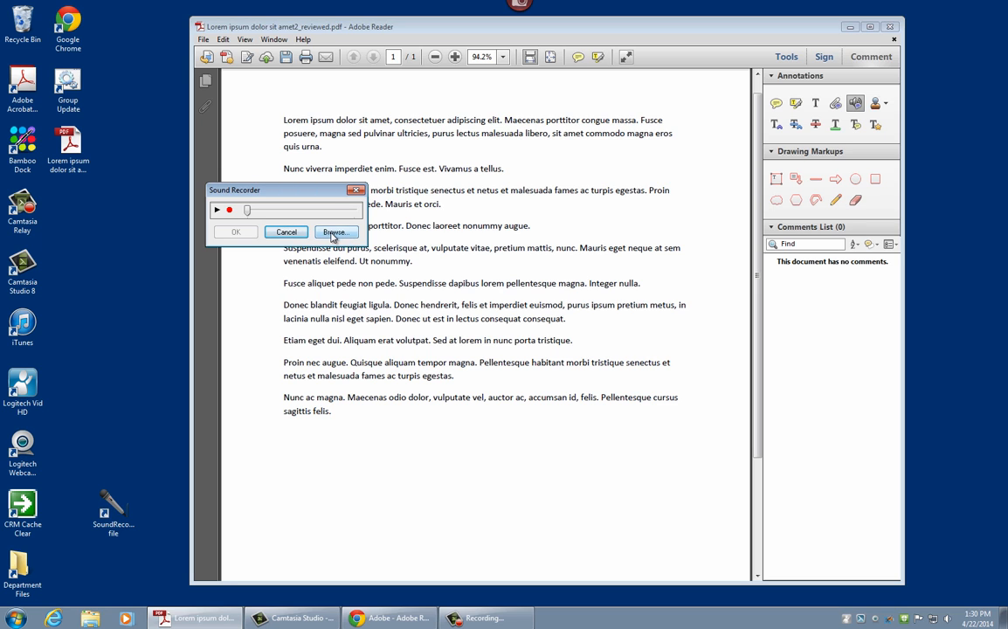
pyautogui.click(337, 234)
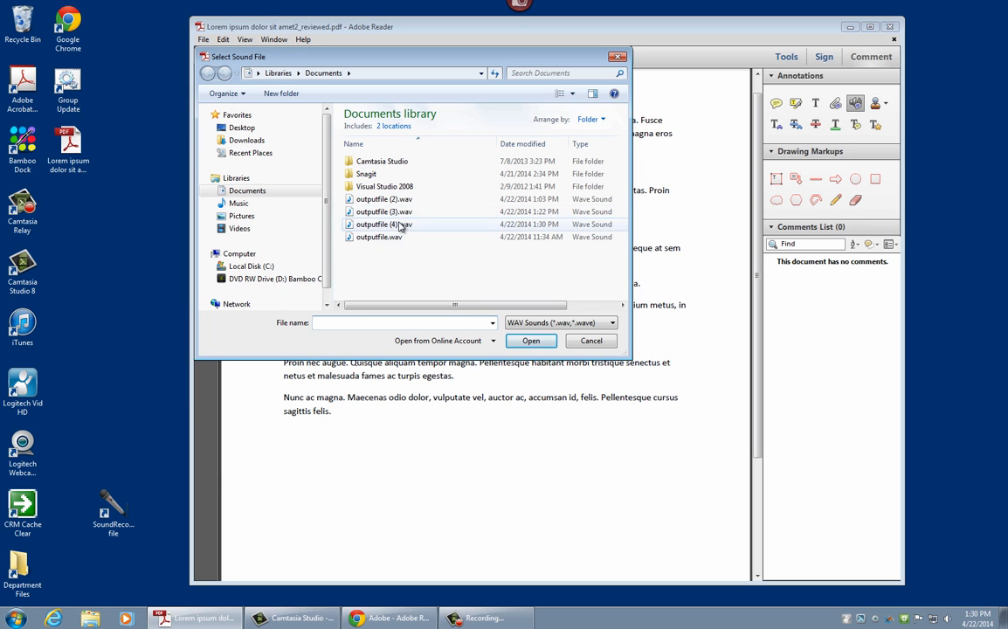
pyautogui.click(388, 225)
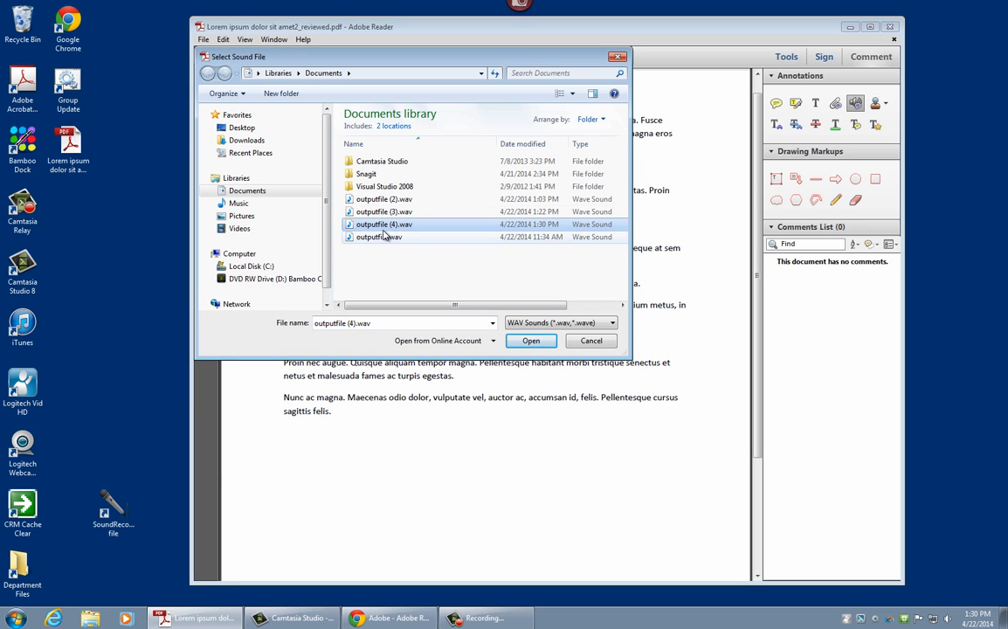
pyautogui.click(532, 340)
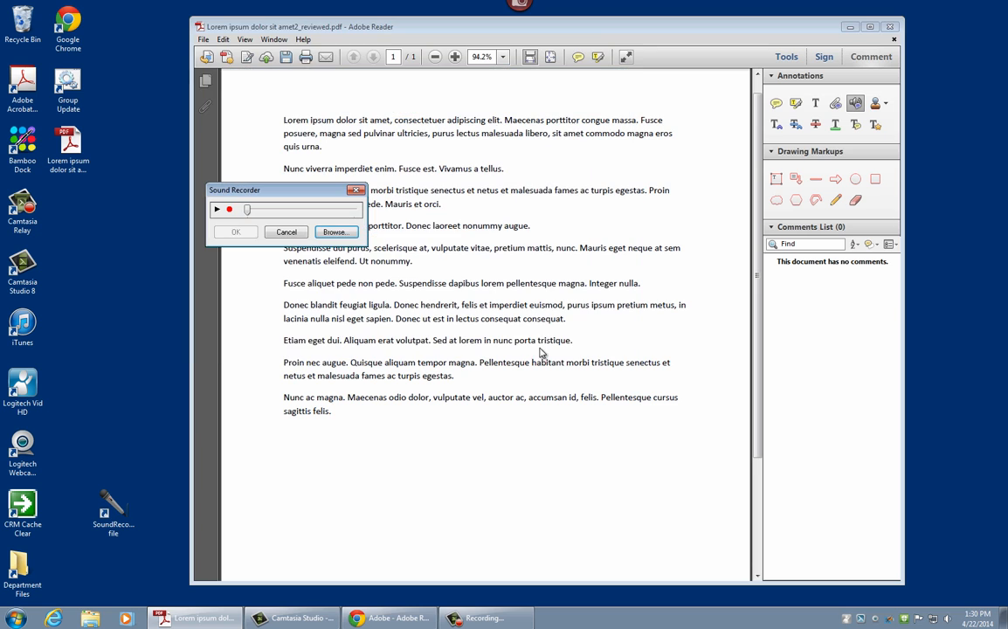
# Step: Play the loaded clip in the recorder dialog as a check and attach it to the page as the comment
pyautogui.click(218, 211)
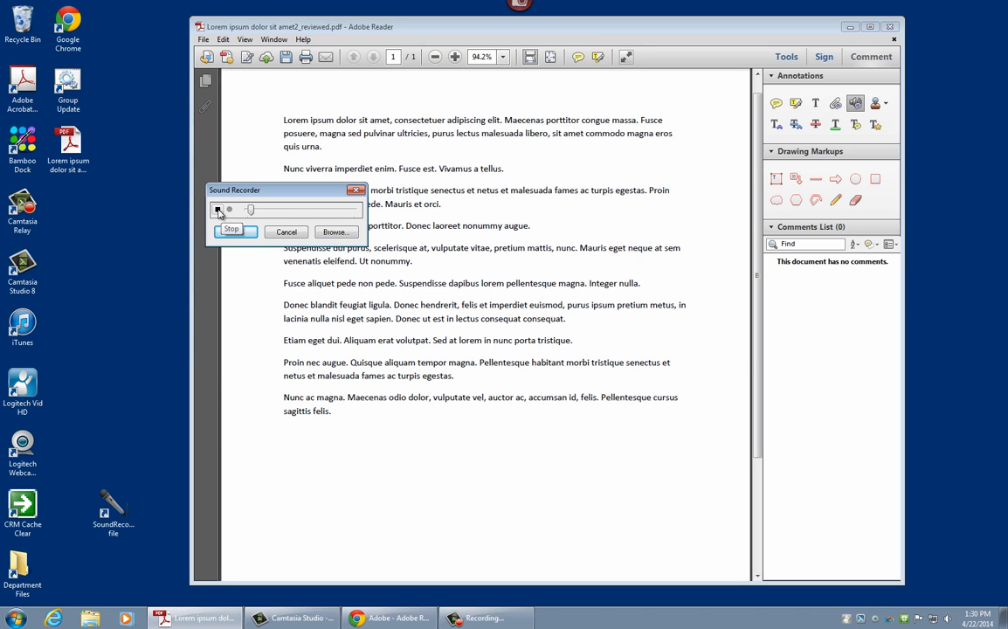
pyautogui.click(219, 211)
pyautogui.moveTo(272, 197); pyautogui.dragTo(352, 224)
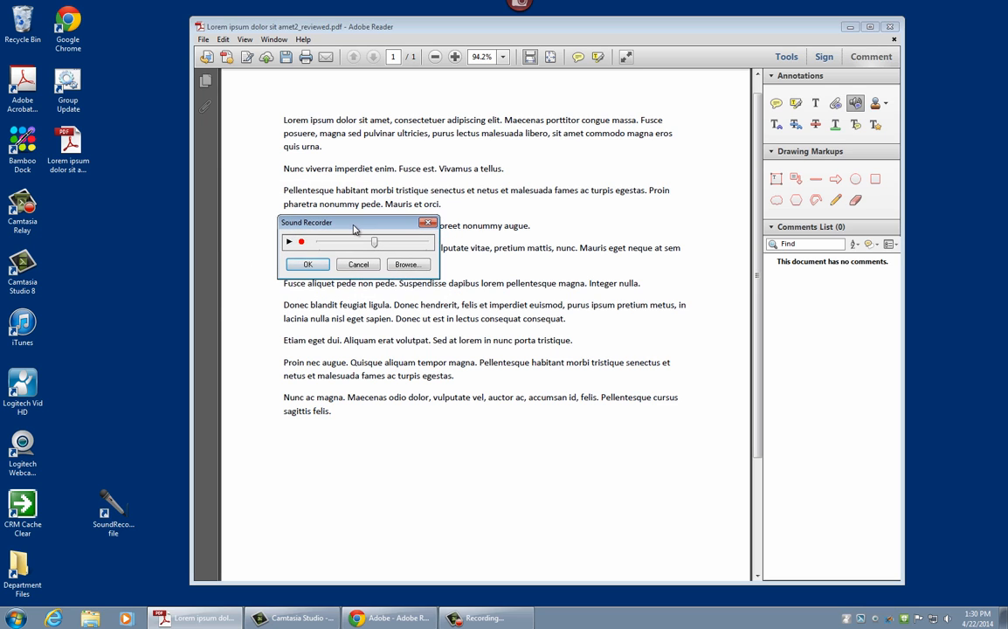
pyautogui.click(311, 265)
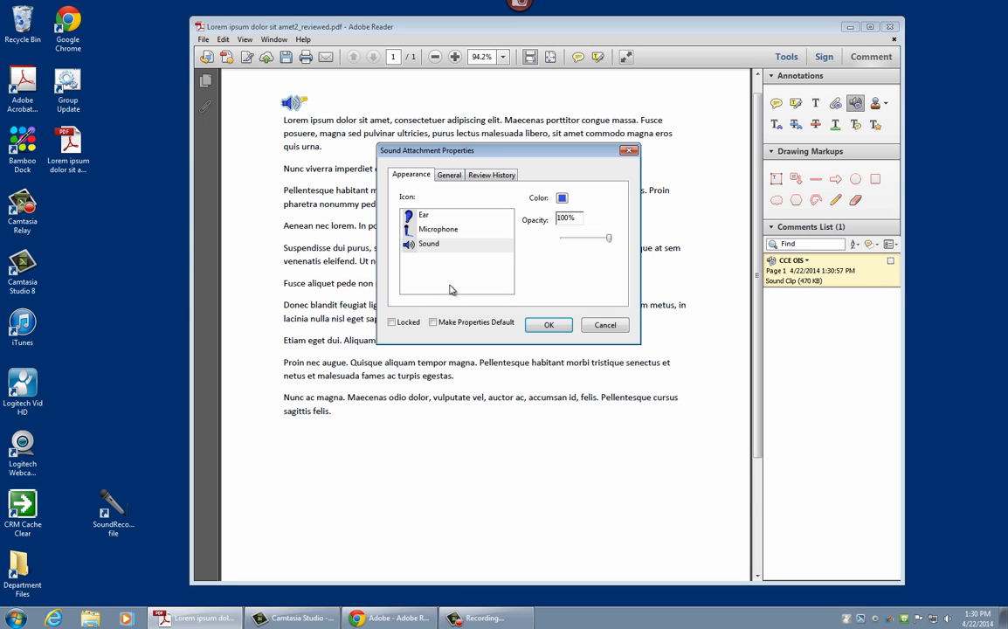
# Step: Try the Microphone icon for the sound attachment, settle on the Sound icon and accept the properties
pyautogui.moveTo(428, 149); pyautogui.dragTo(332, 122)
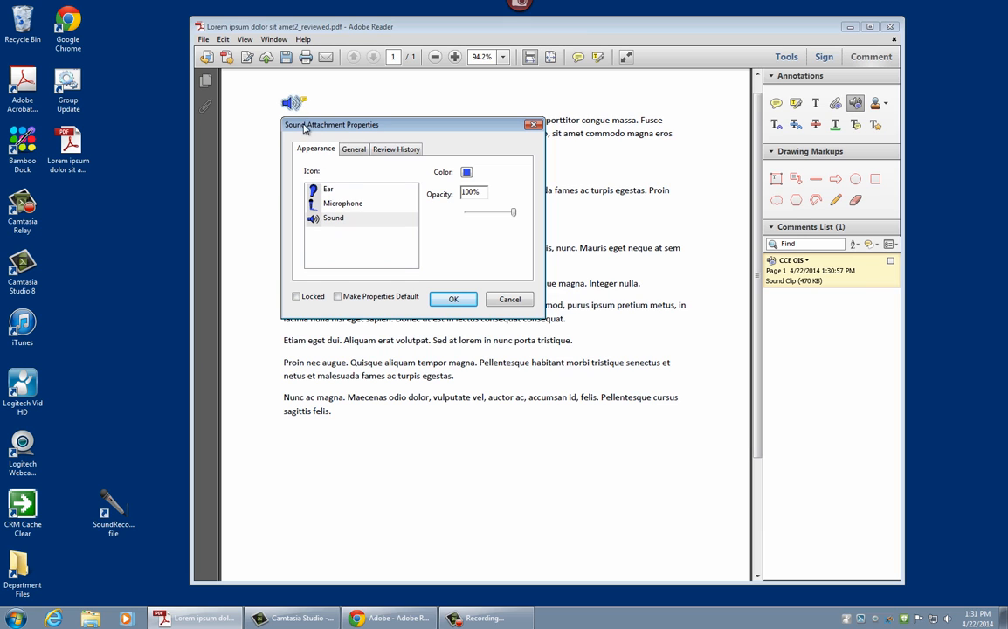
pyautogui.click(337, 204)
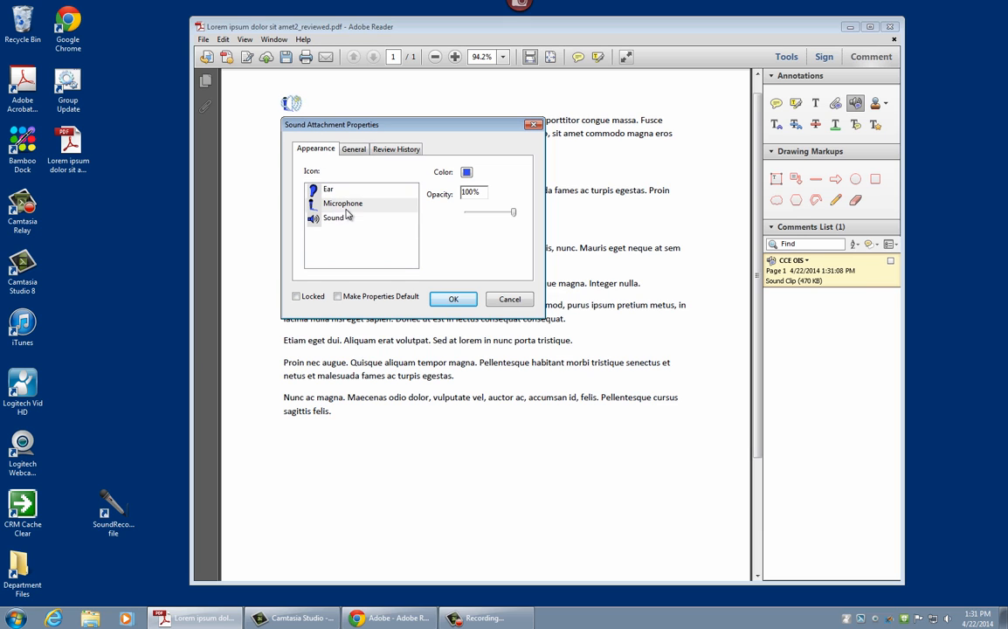
pyautogui.click(336, 218)
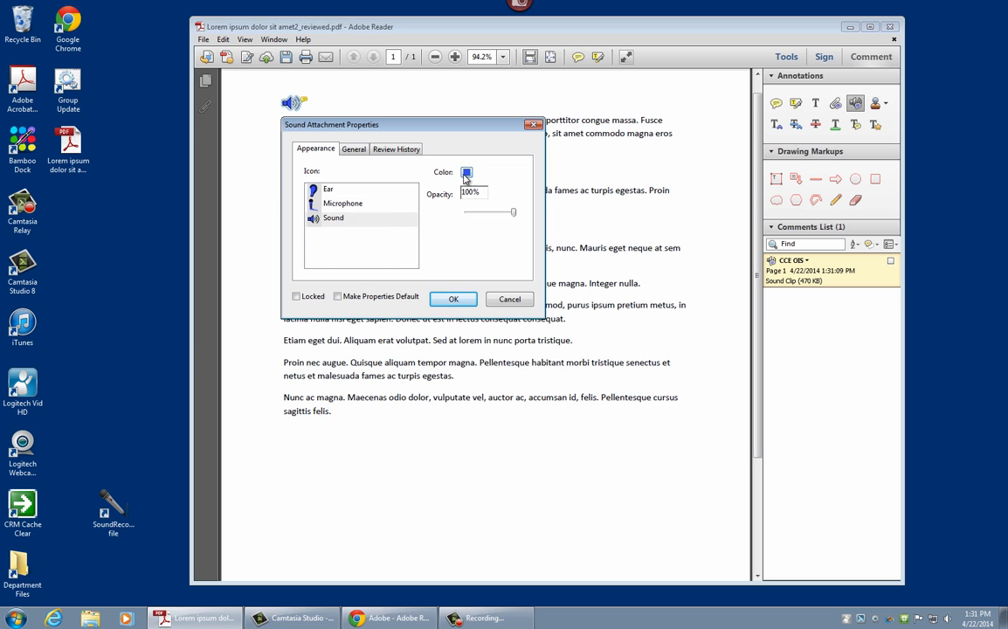
pyautogui.click(453, 300)
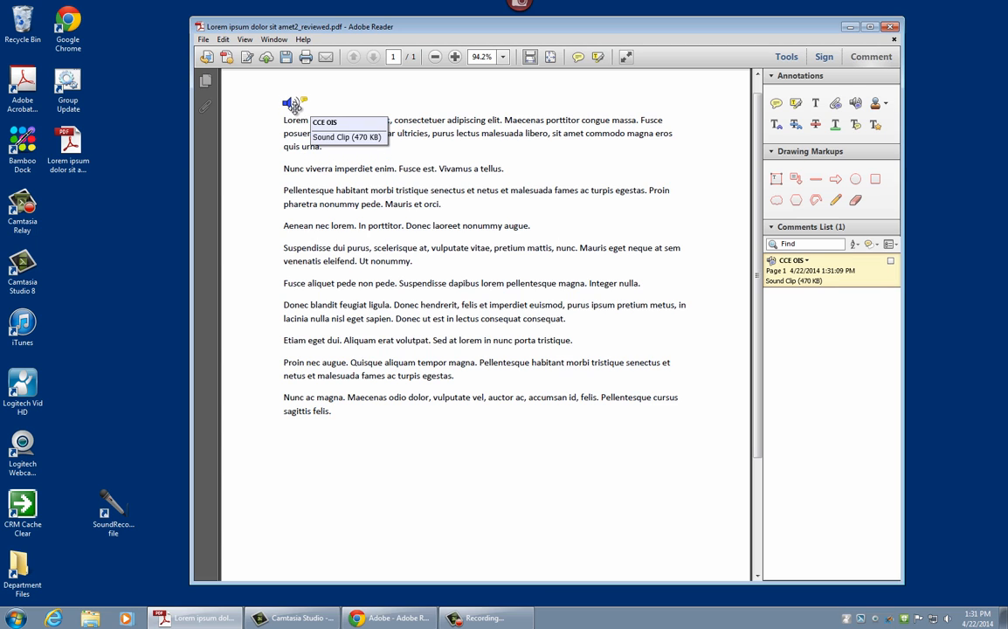
# Step: Examine the sound comment's options on the page and its entry in the comments list
pyautogui.rightClick(295, 106)
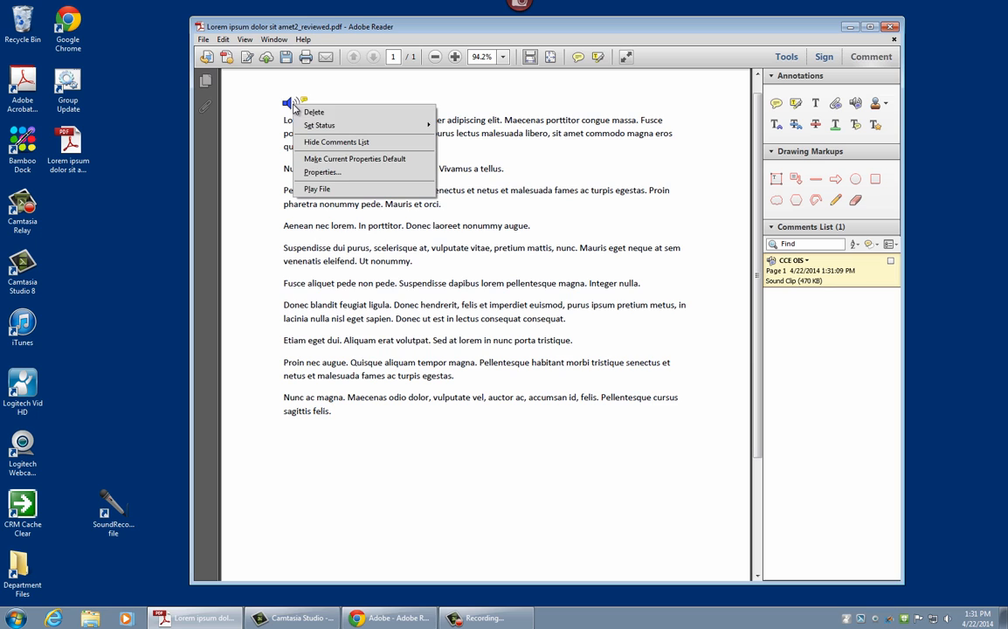
pyautogui.click(309, 178)
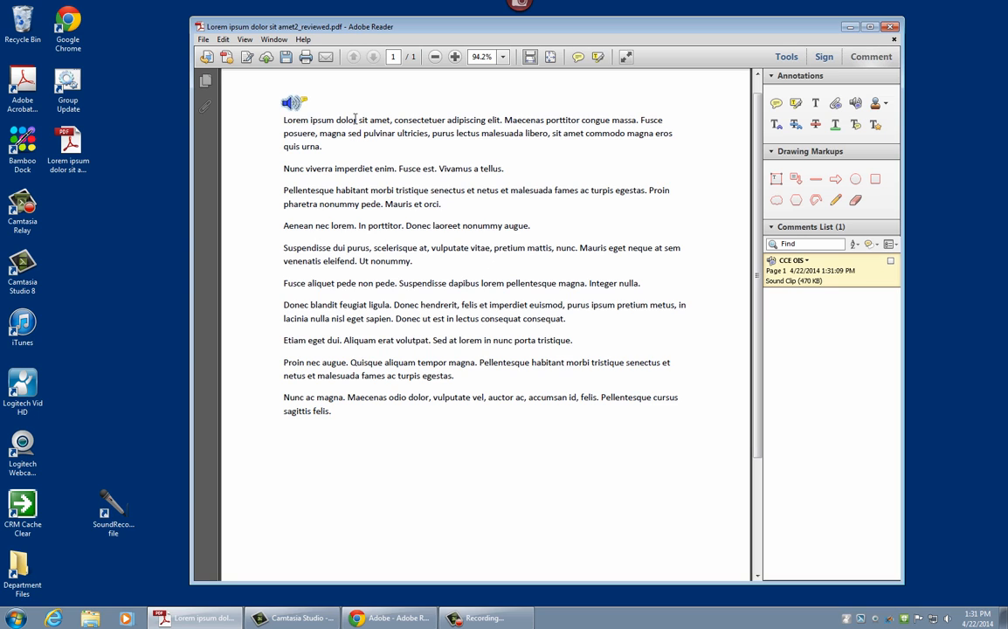
pyautogui.click(293, 106)
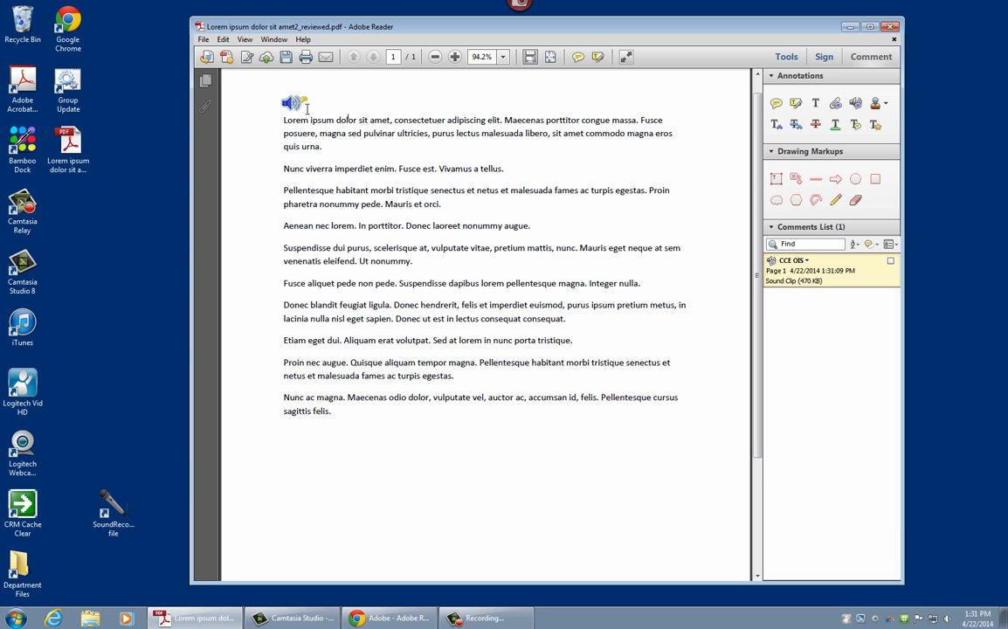
pyautogui.click(863, 274)
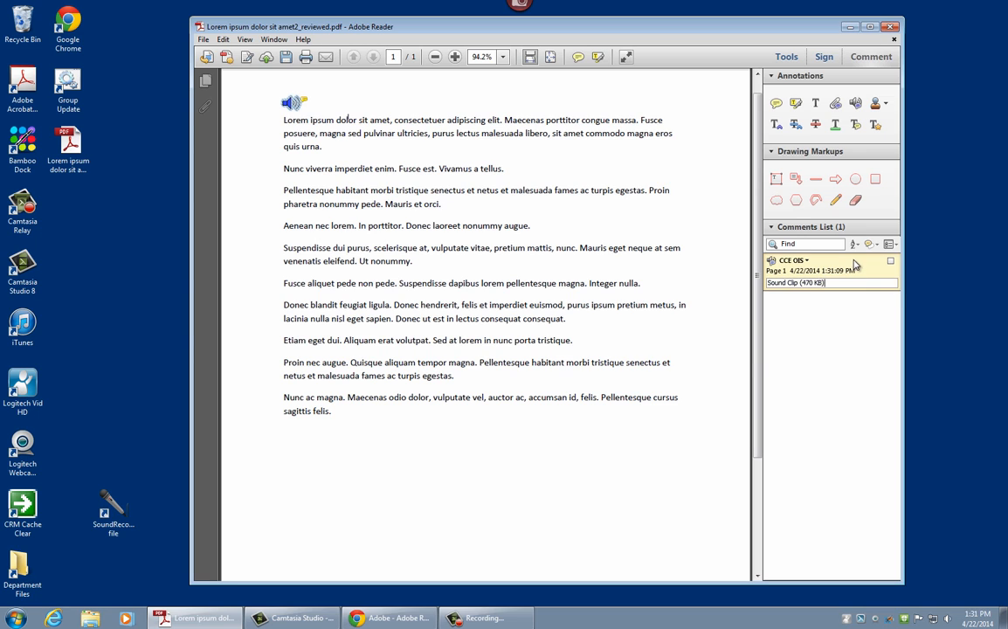
pyautogui.click(856, 262)
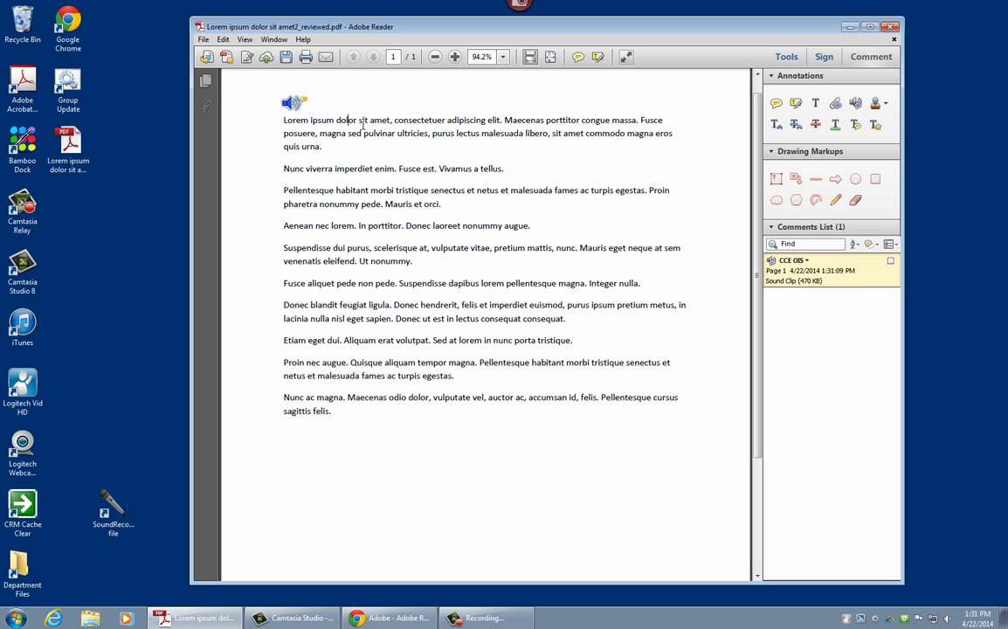
# Step: Save the commented PDF over "Lorem ipsum dolor sit amet2_reviewed.pdf" in the Documents library, replacing the existing file
pyautogui.click(205, 43)
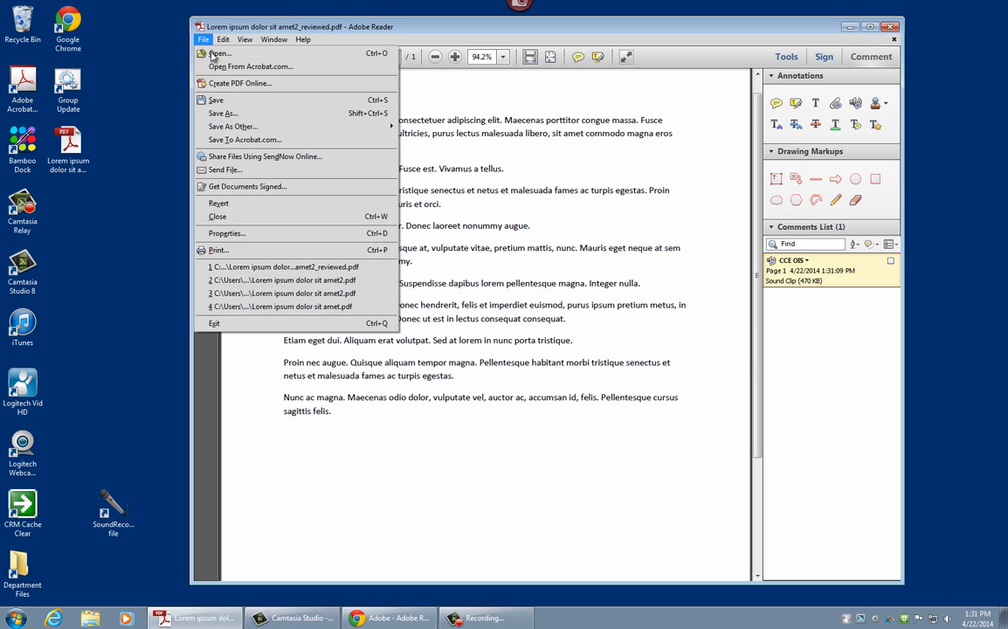
pyautogui.click(214, 113)
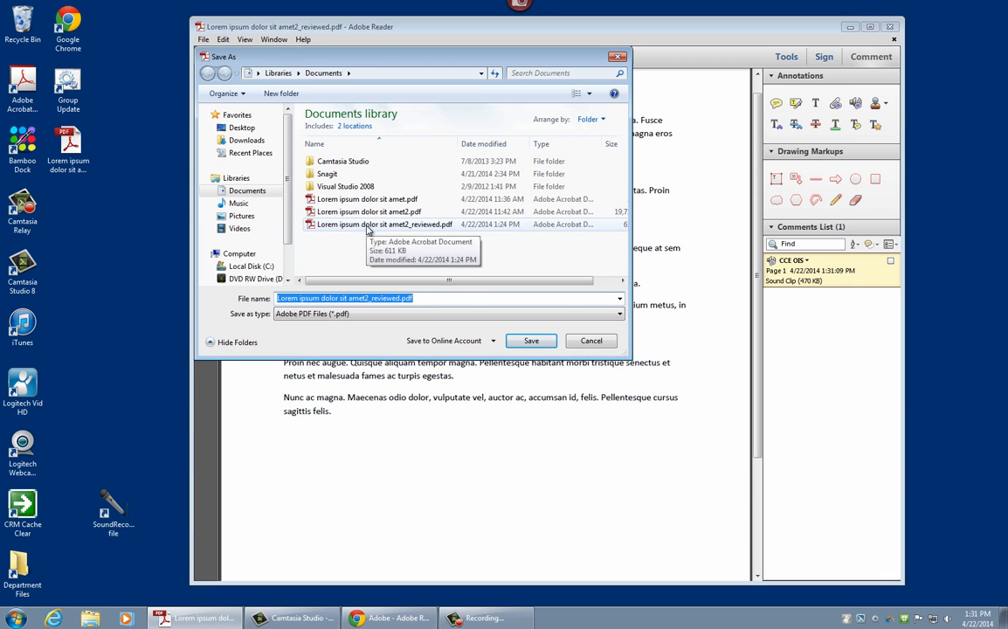
pyautogui.click(345, 226)
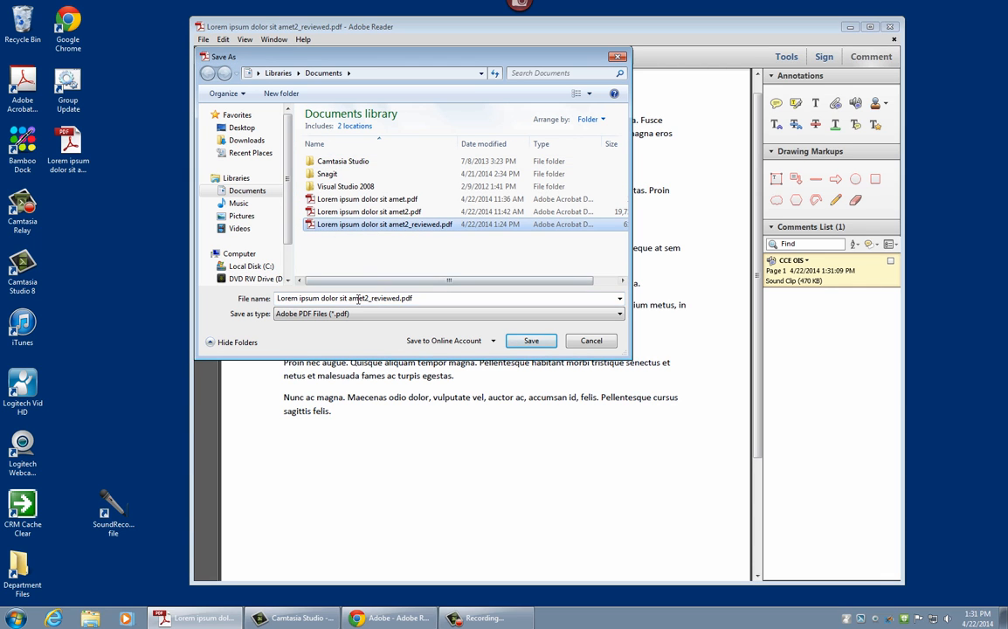
pyautogui.click(528, 342)
pyautogui.click(539, 313)
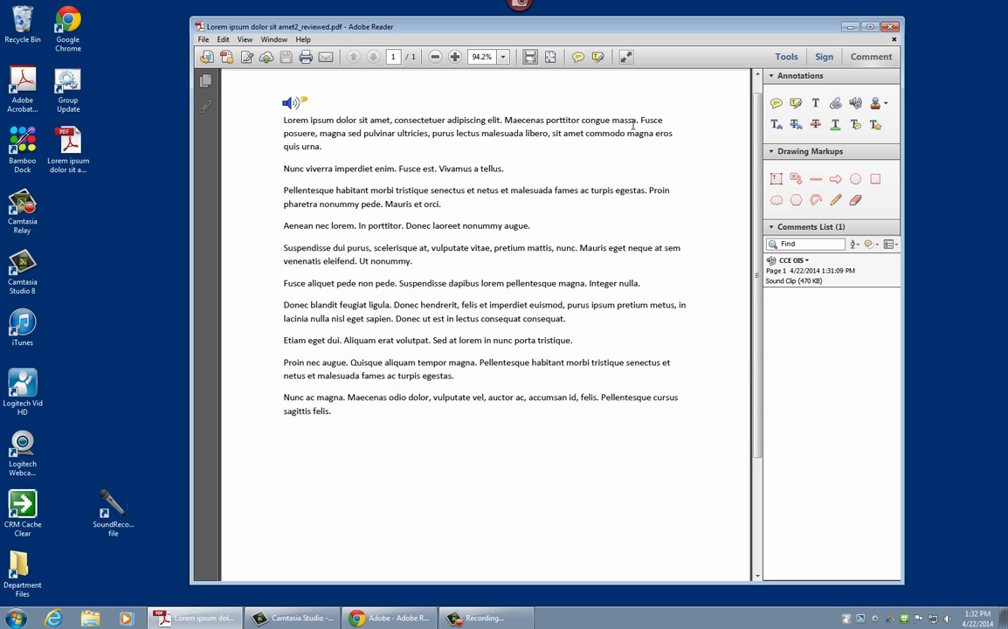
pyautogui.moveTo(354, 26); pyautogui.dragTo(311, 27)
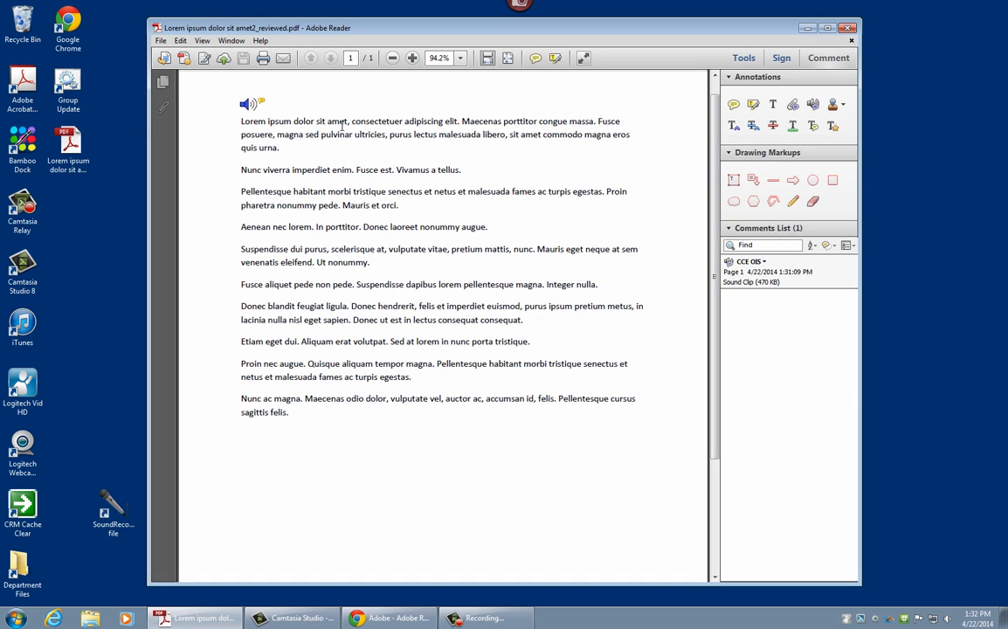